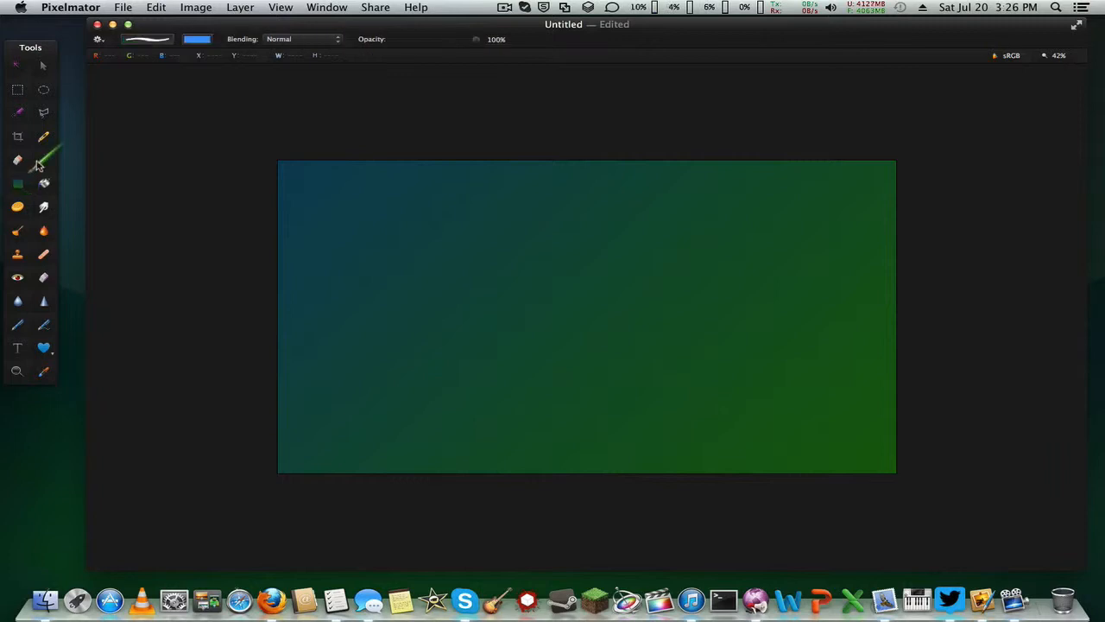
- Paint loose light blue brush scribbles across the whole gradient canvas and add scattered bright green strokes over them
mouse_move(270, 168)
mouse_down()
mouse_move(488, 164)
mouse_move(377, 298)
mouse_move(760, 414)
mouse_move(682, 307)
mouse_move(893, 279)
mouse_move(469, 498)
mouse_move(656, 310)
mouse_up()
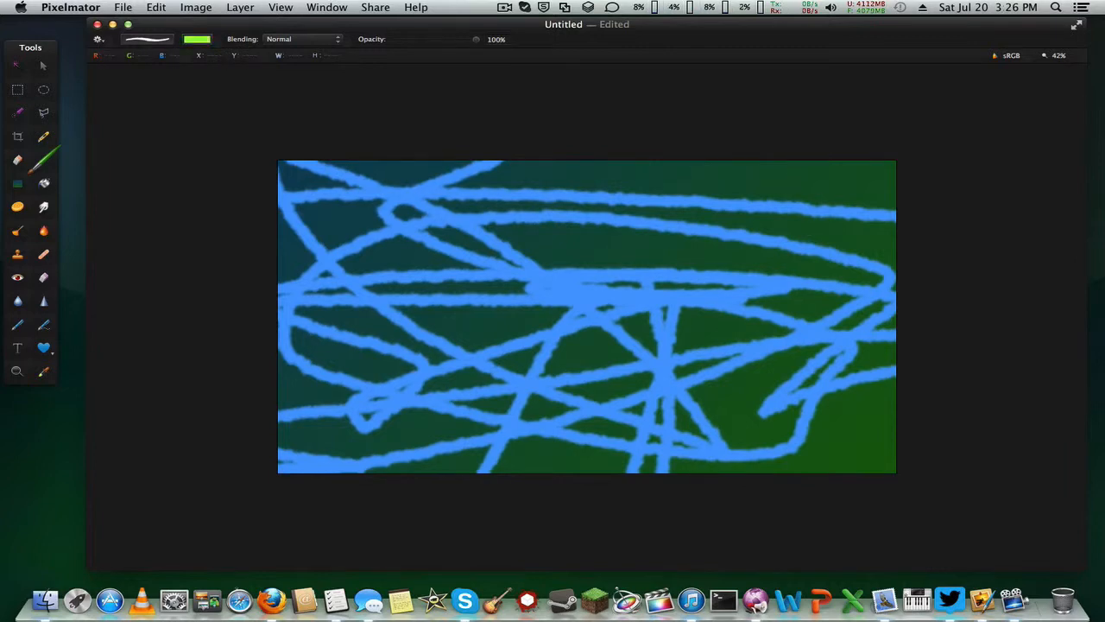
mouse_move(724, 295)
mouse_down()
mouse_move(680, 347)
mouse_move(745, 342)
mouse_move(738, 309)
mouse_up()
drag(885, 164, 793, 177)
mouse_move(719, 185)
mouse_down()
mouse_move(518, 202)
mouse_move(285, 197)
mouse_move(293, 223)
mouse_up()
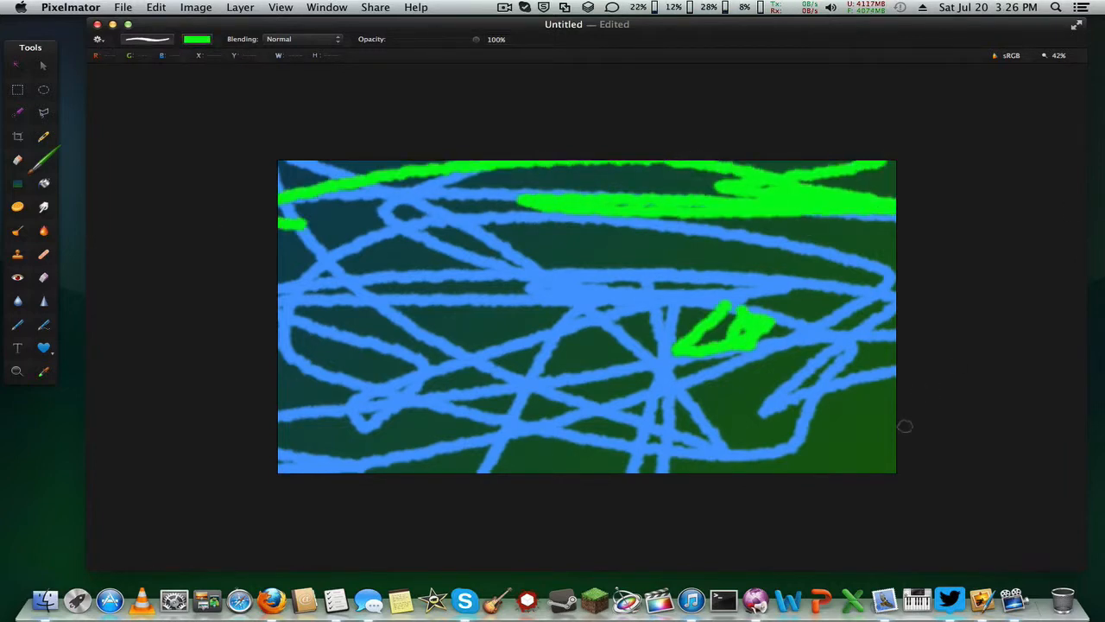
mouse_move(867, 402)
mouse_down()
mouse_move(825, 490)
mouse_move(795, 450)
mouse_move(751, 427)
mouse_up()
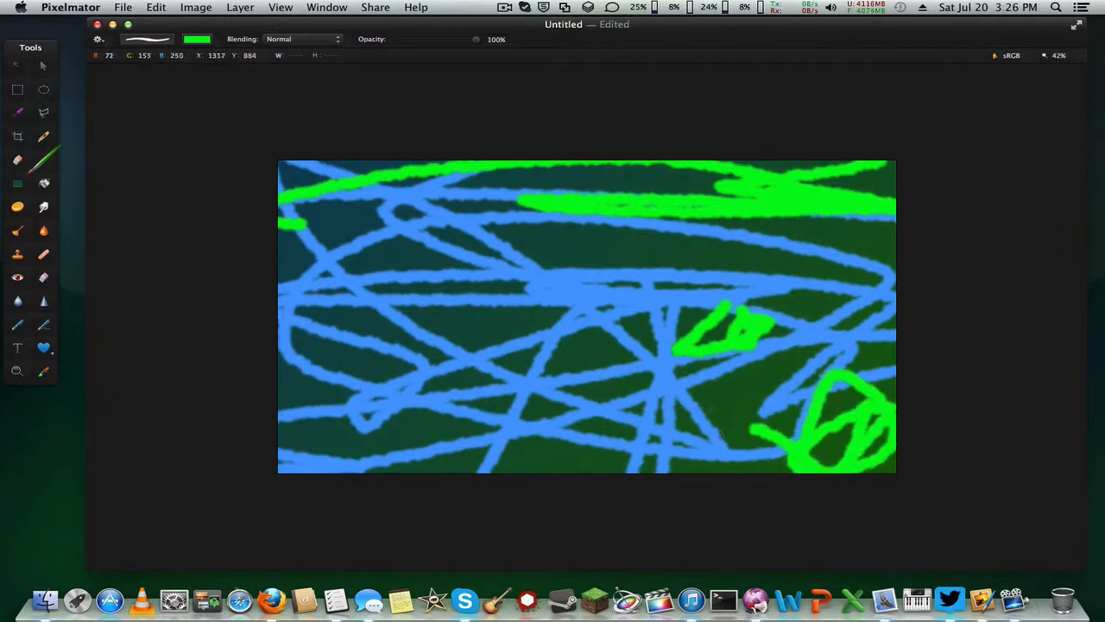
mouse_move(766, 352)
mouse_down()
mouse_move(743, 400)
mouse_move(763, 414)
mouse_move(655, 471)
mouse_up()
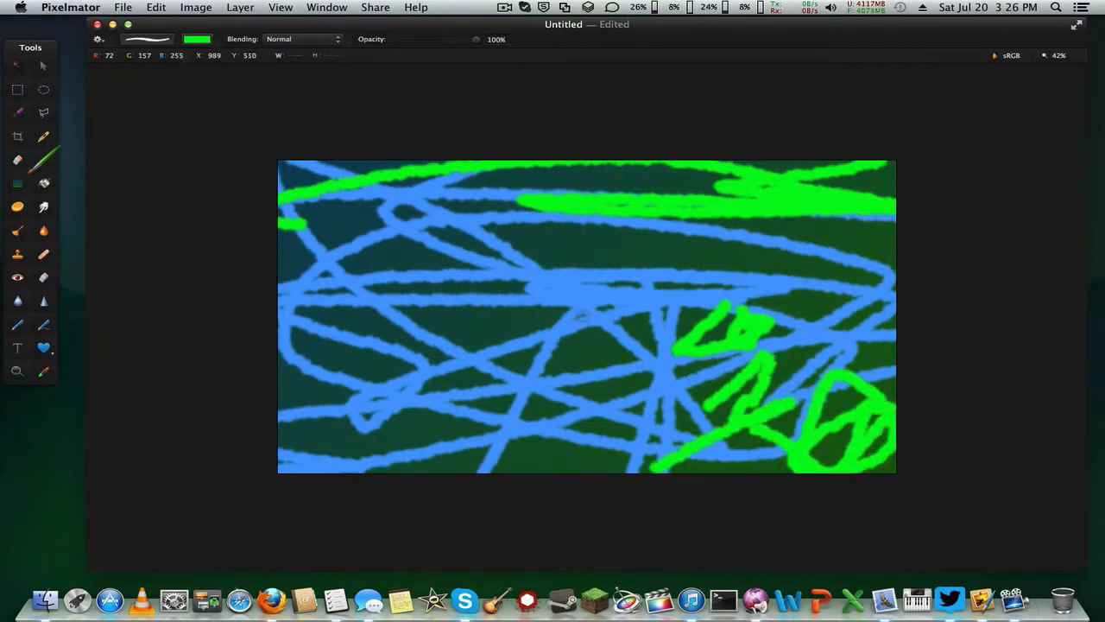
mouse_move(557, 307)
mouse_down()
mouse_move(483, 324)
mouse_move(428, 313)
mouse_move(544, 332)
mouse_up()
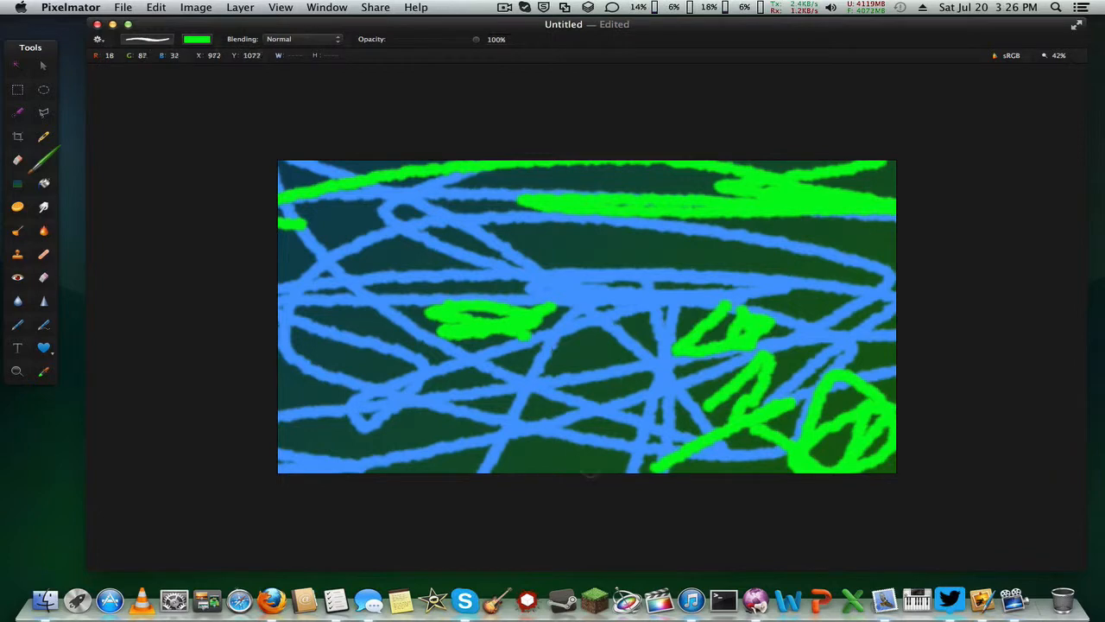
mouse_move(617, 462)
mouse_down()
mouse_move(471, 463)
mouse_move(594, 470)
mouse_up()
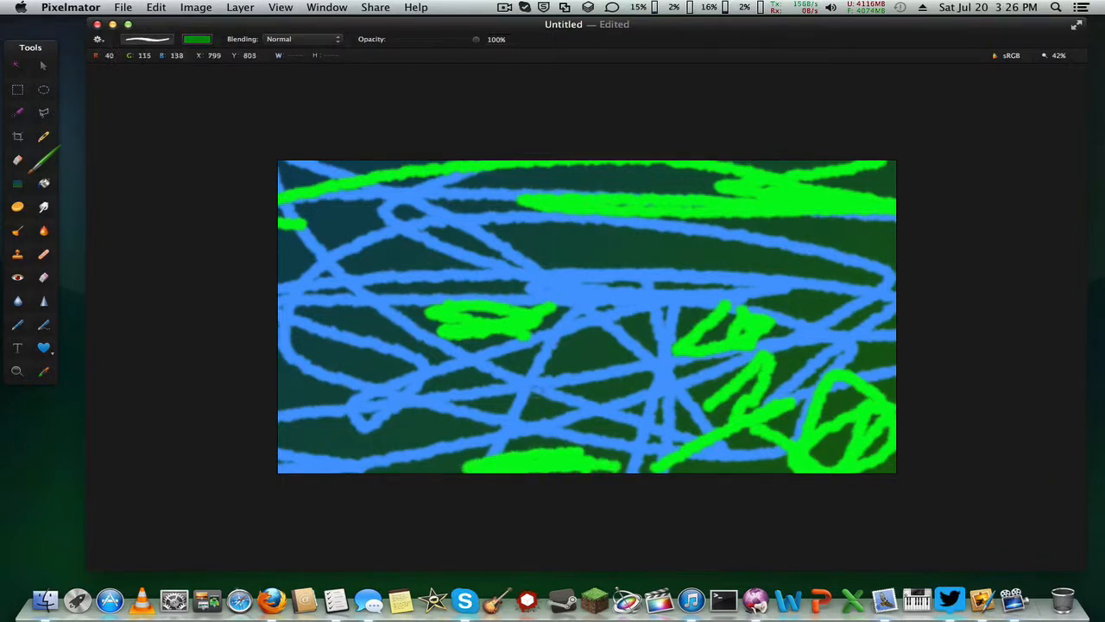
- Paint dark green and dark blue brush scribbles over the existing strokes until they cover most of the canvas
mouse_move(608, 326)
mouse_down()
mouse_move(560, 357)
mouse_move(575, 348)
mouse_move(613, 373)
mouse_up()
mouse_move(522, 233)
mouse_down()
mouse_move(553, 235)
mouse_move(566, 250)
mouse_move(820, 255)
mouse_up()
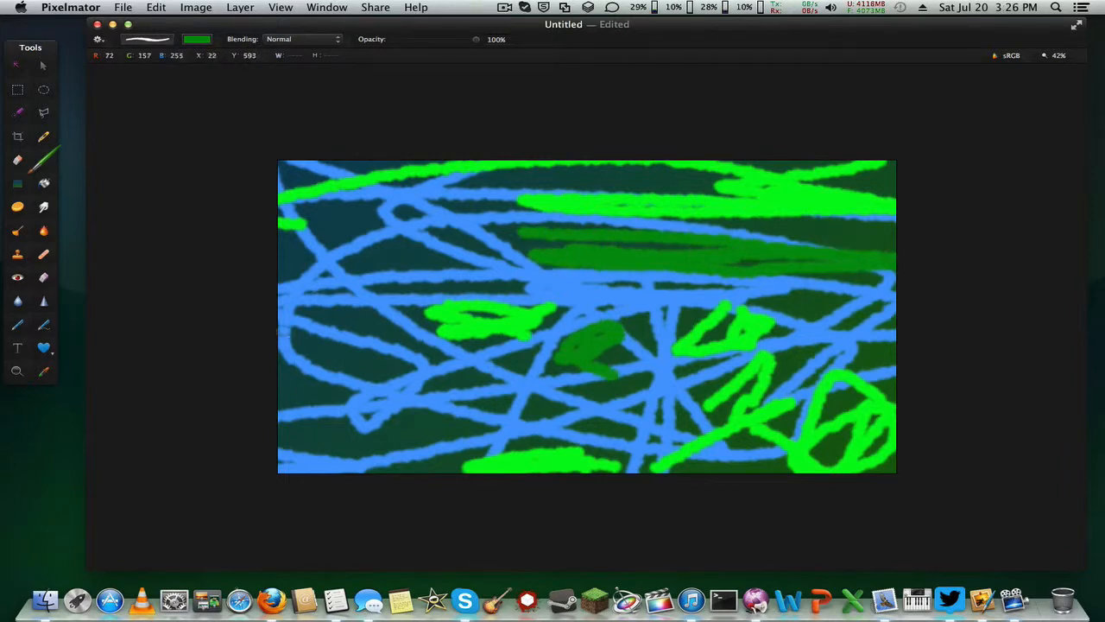
mouse_move(312, 321)
mouse_down()
mouse_move(341, 358)
mouse_move(372, 356)
mouse_move(301, 356)
mouse_up()
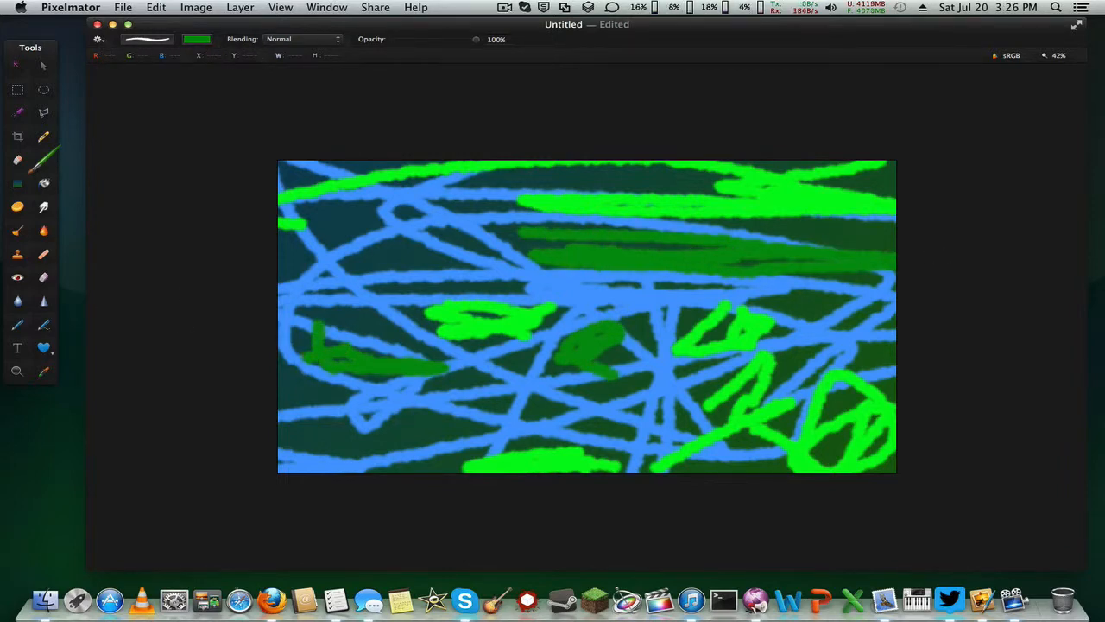
mouse_move(289, 440)
mouse_down()
mouse_move(405, 434)
mouse_move(250, 440)
mouse_move(442, 420)
mouse_move(769, 215)
mouse_move(750, 412)
mouse_move(460, 171)
mouse_move(700, 327)
mouse_move(536, 253)
mouse_move(326, 490)
mouse_up()
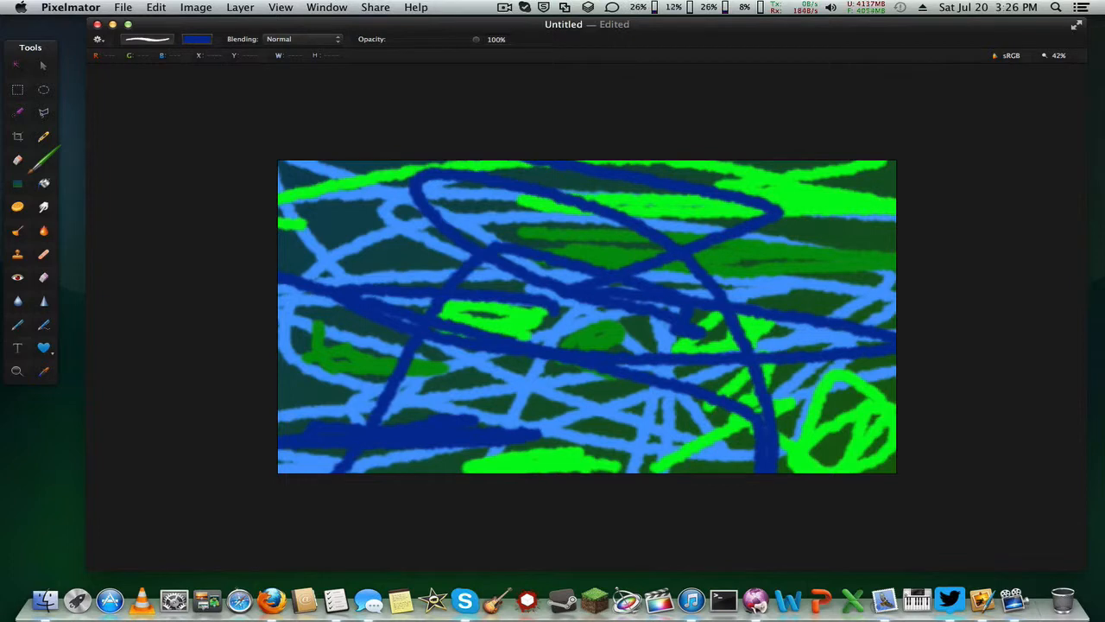
mouse_move(863, 328)
mouse_down()
mouse_move(596, 379)
mouse_move(362, 362)
mouse_move(493, 303)
mouse_up()
drag(483, 470, 894, 434)
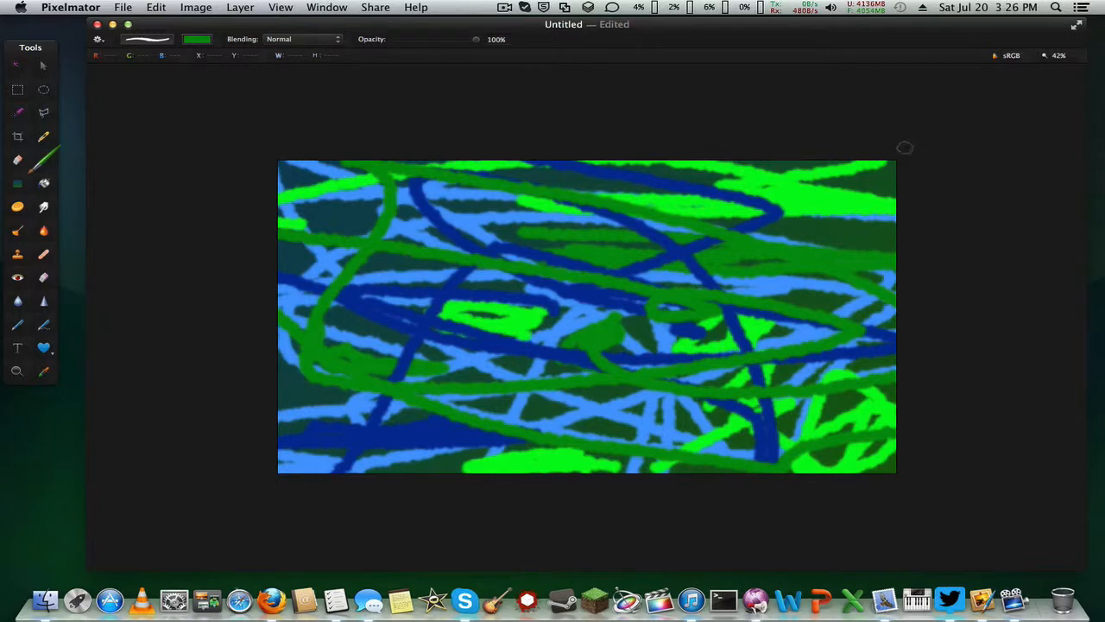
- Apply a strong Gaussian Blur to the scribbled layer so the strokes melt into soft color patches
key(super+3)
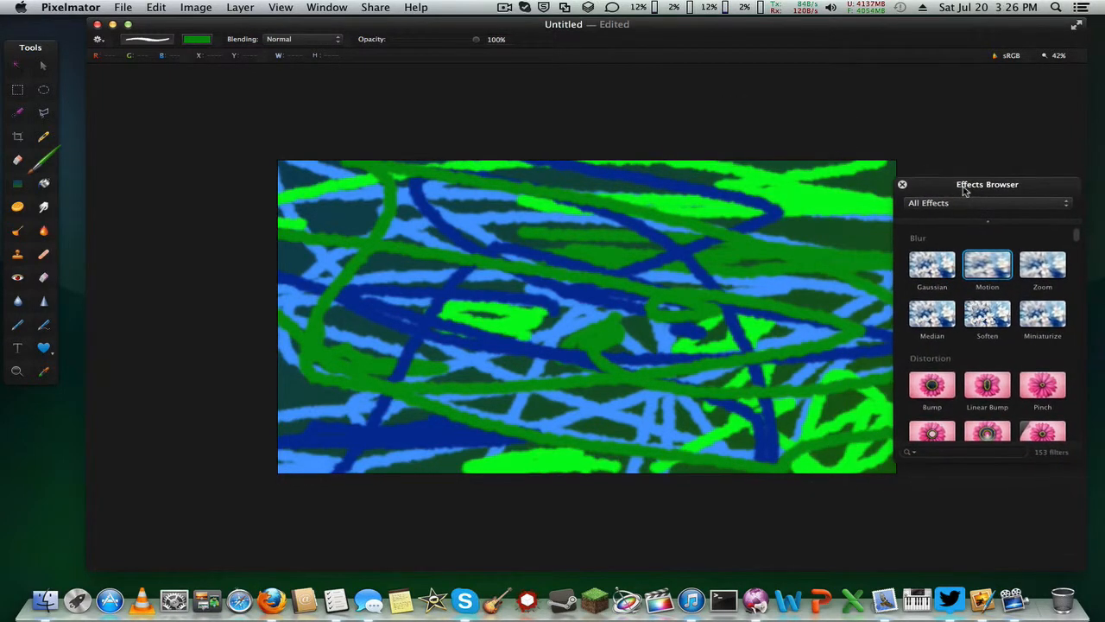
double_click(930, 271)
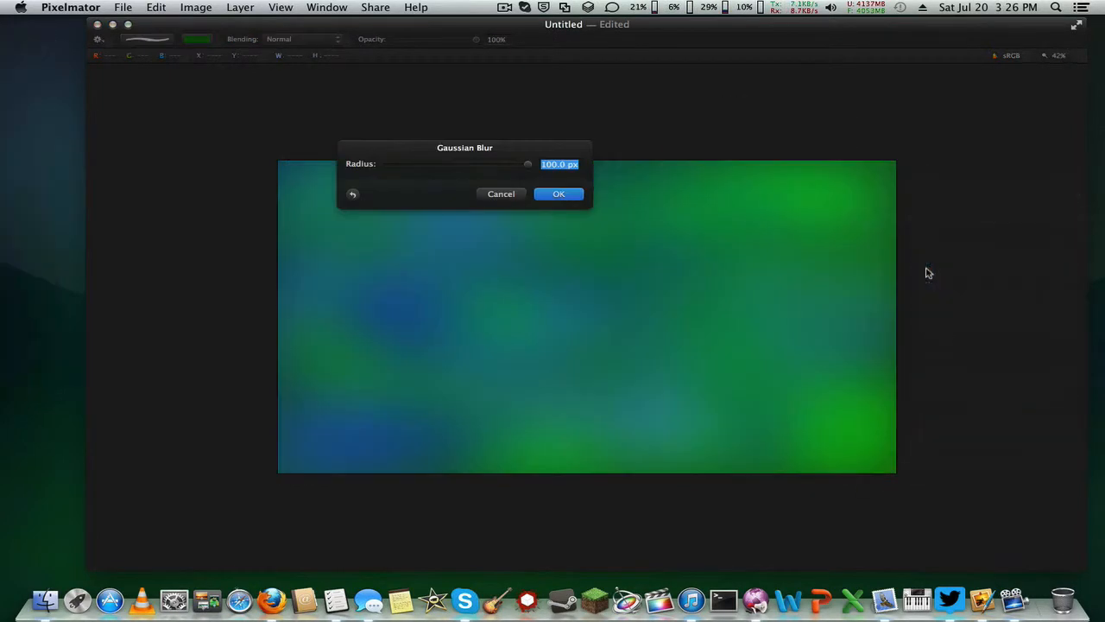
click(490, 164)
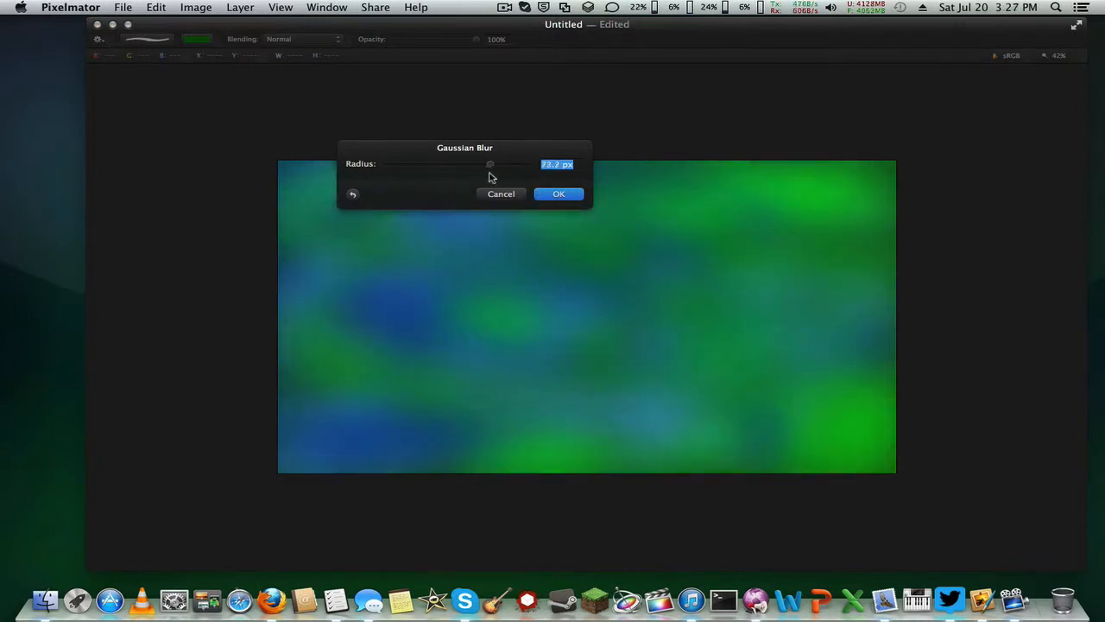
click(555, 194)
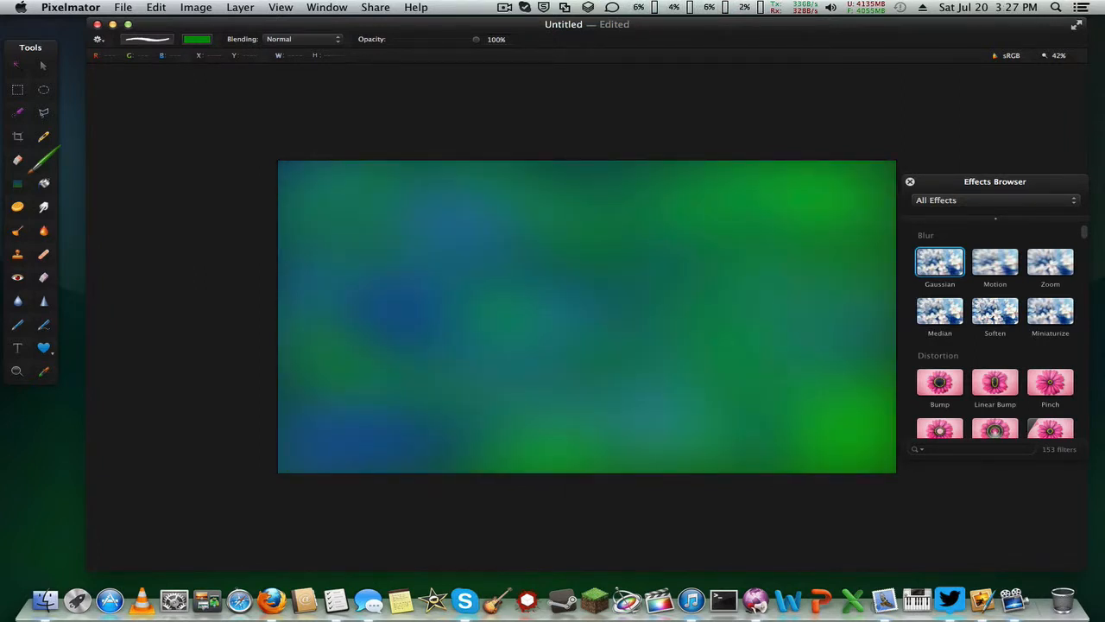
double_click(1016, 275)
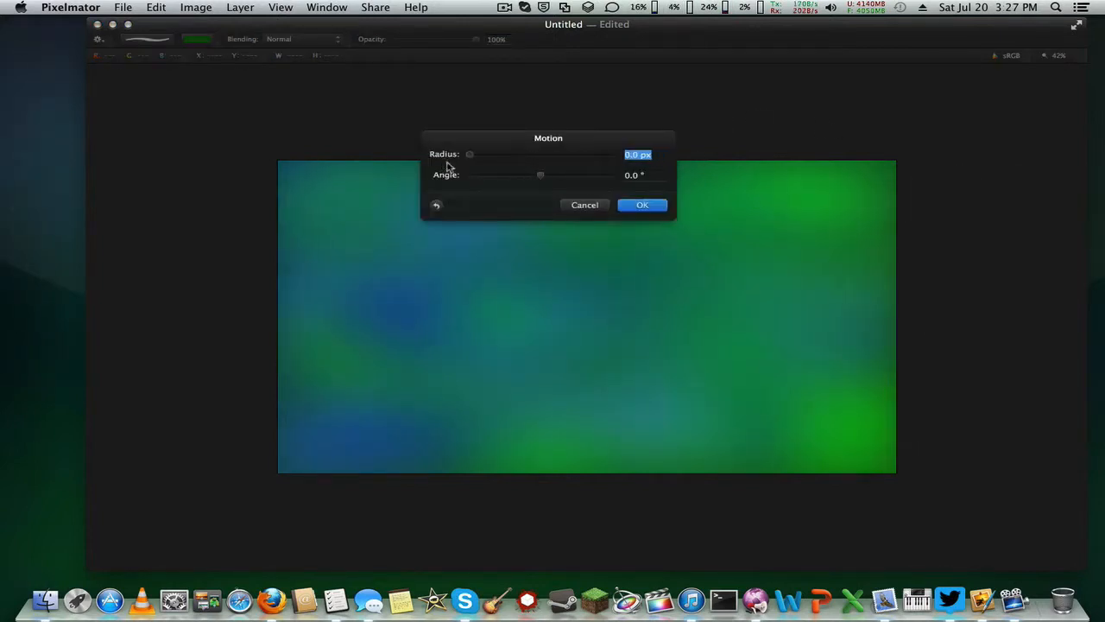
drag(469, 154, 678, 175)
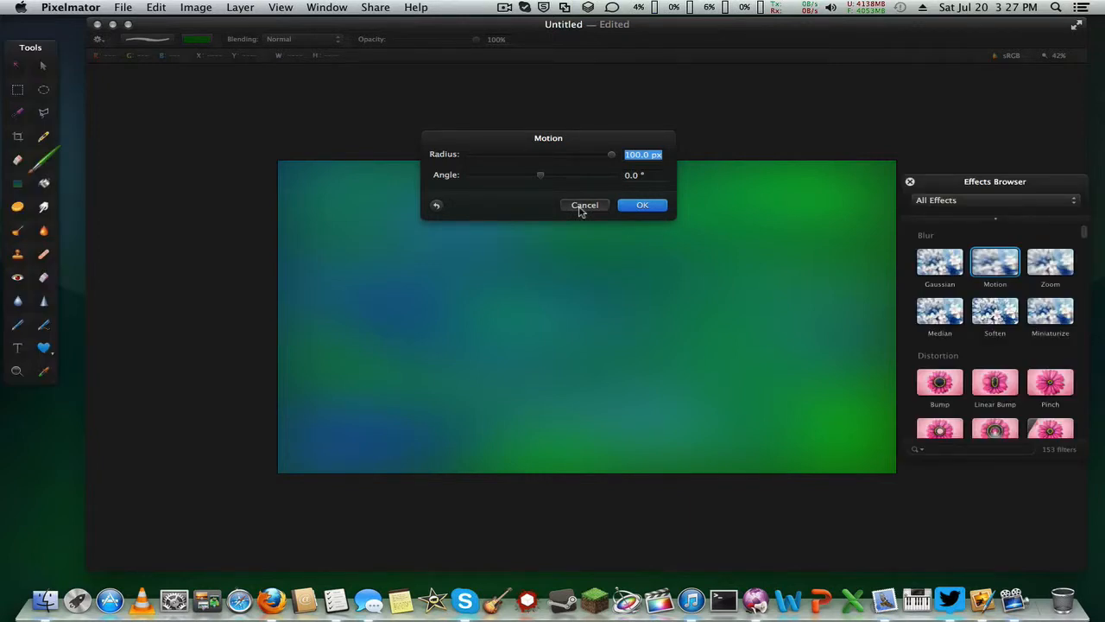
click(584, 205)
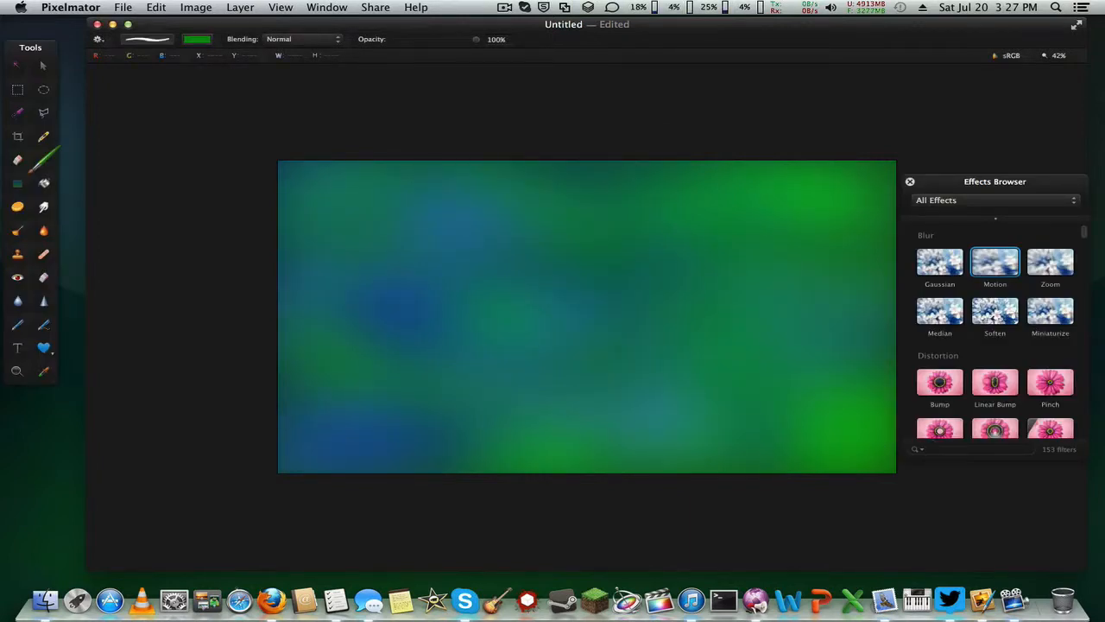
- Add a new layer and start the Defocus effect on it
key(shift+super+n)
scroll(971, 354, down, 20)
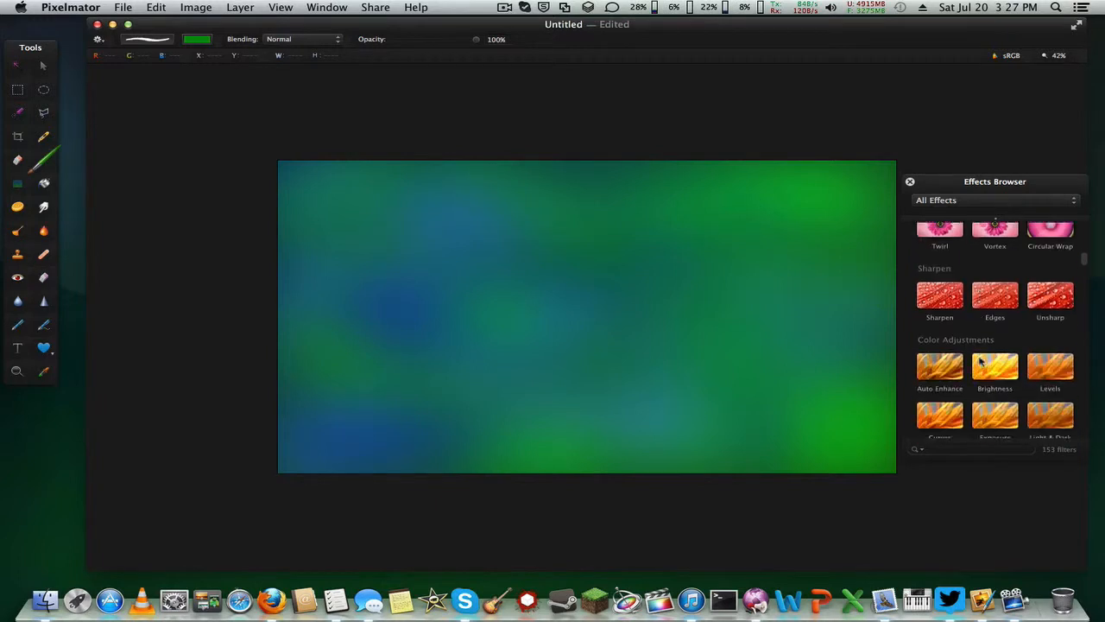
scroll(981, 357, down, 15)
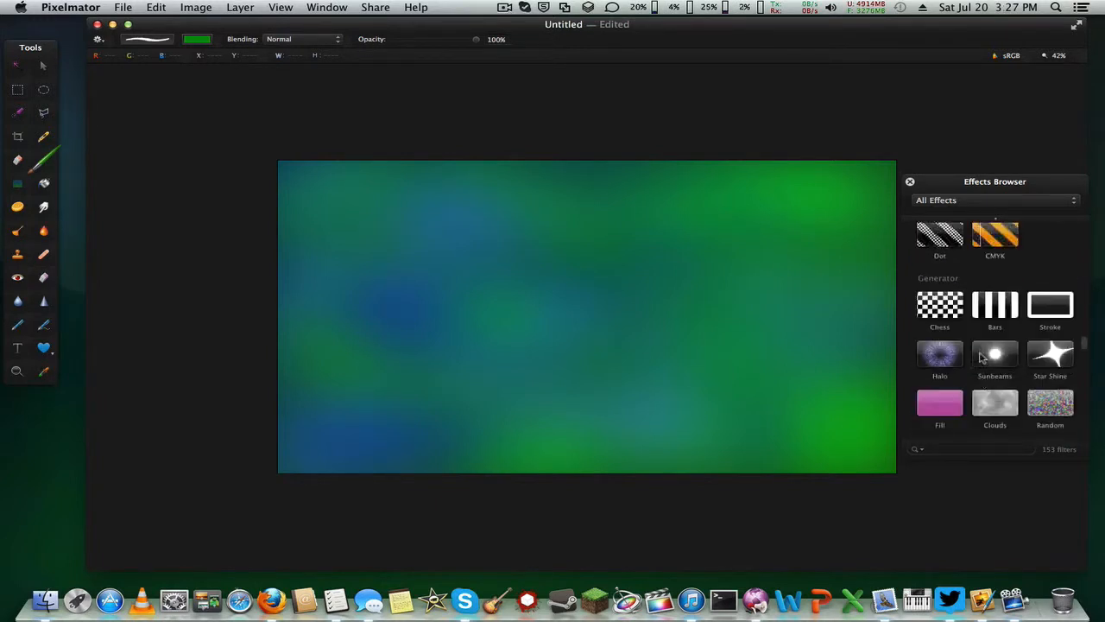
scroll(981, 356, down, 10)
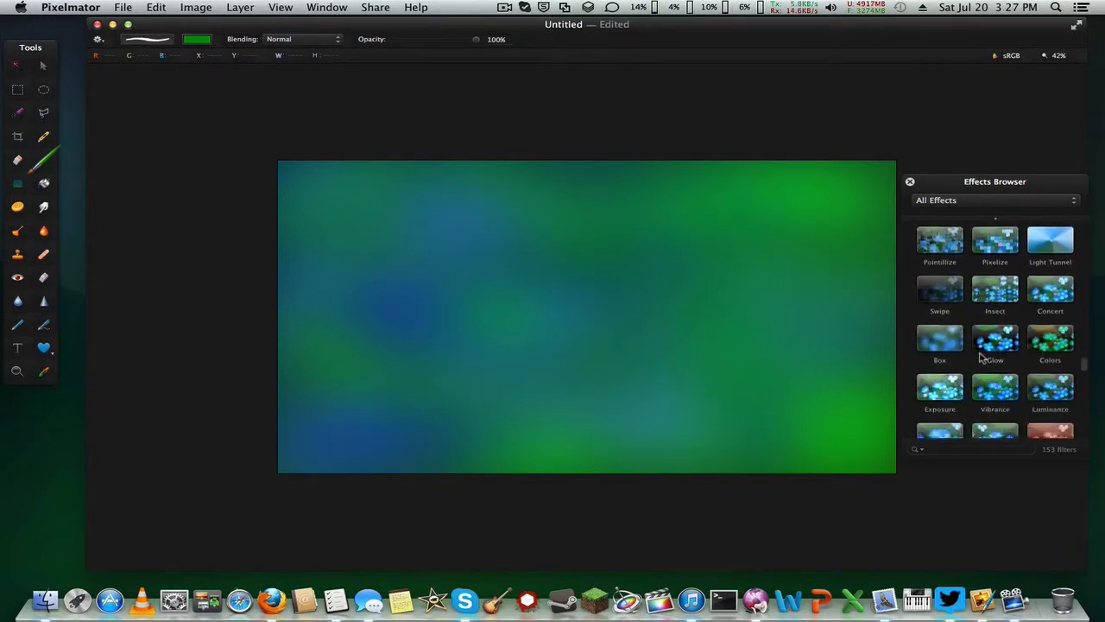
scroll(980, 356, down, 5)
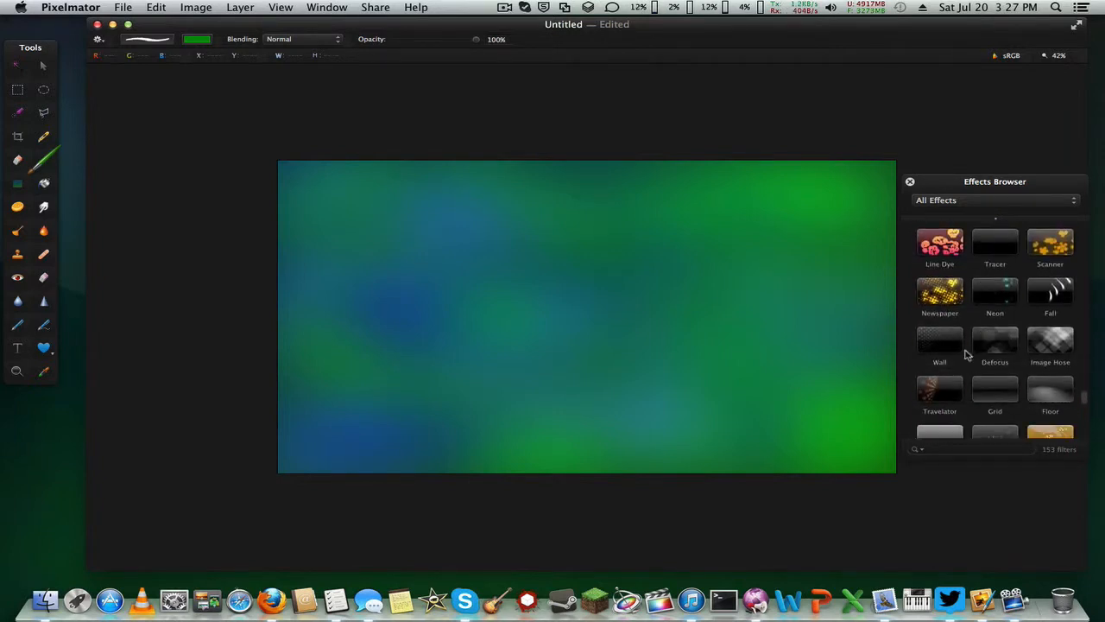
double_click(982, 353)
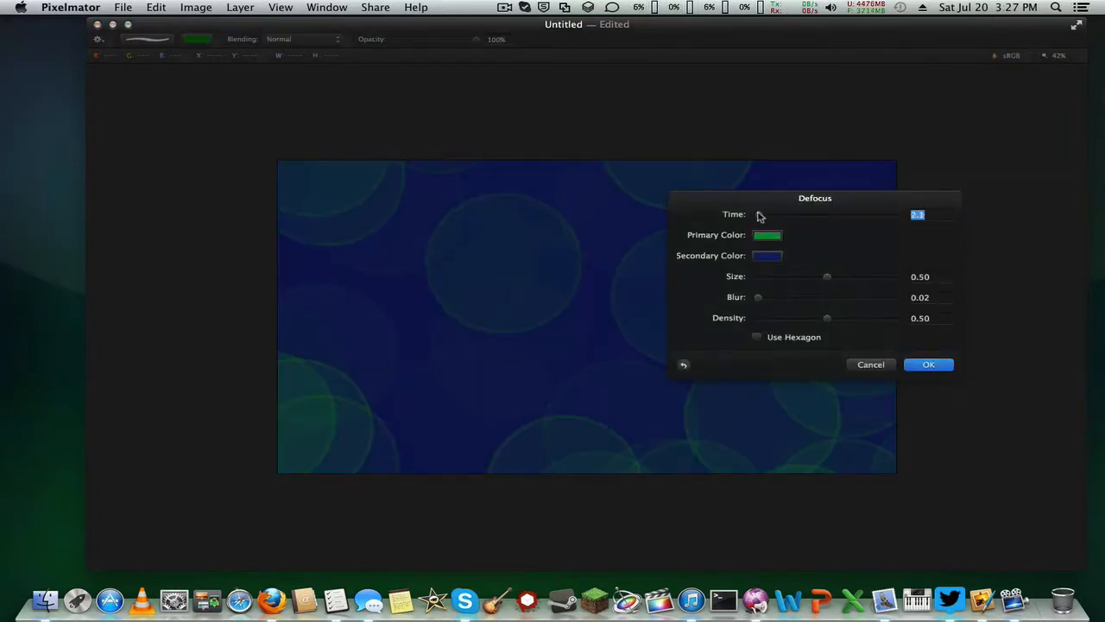
- Set the Defocus effect to time 76.5, size 0.88, blur 0.55 and density 0.34 with hexagons enabled, and apply it
drag(757, 215, 863, 214)
drag(804, 278, 891, 277)
click(756, 298)
drag(757, 303, 835, 311)
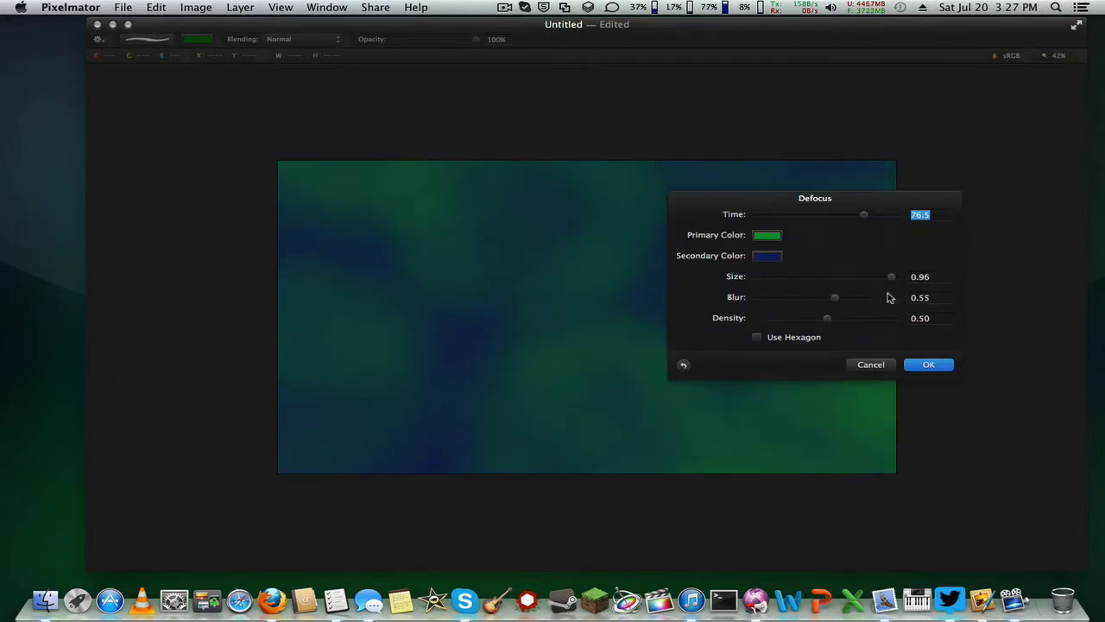
drag(890, 277, 853, 281)
click(813, 340)
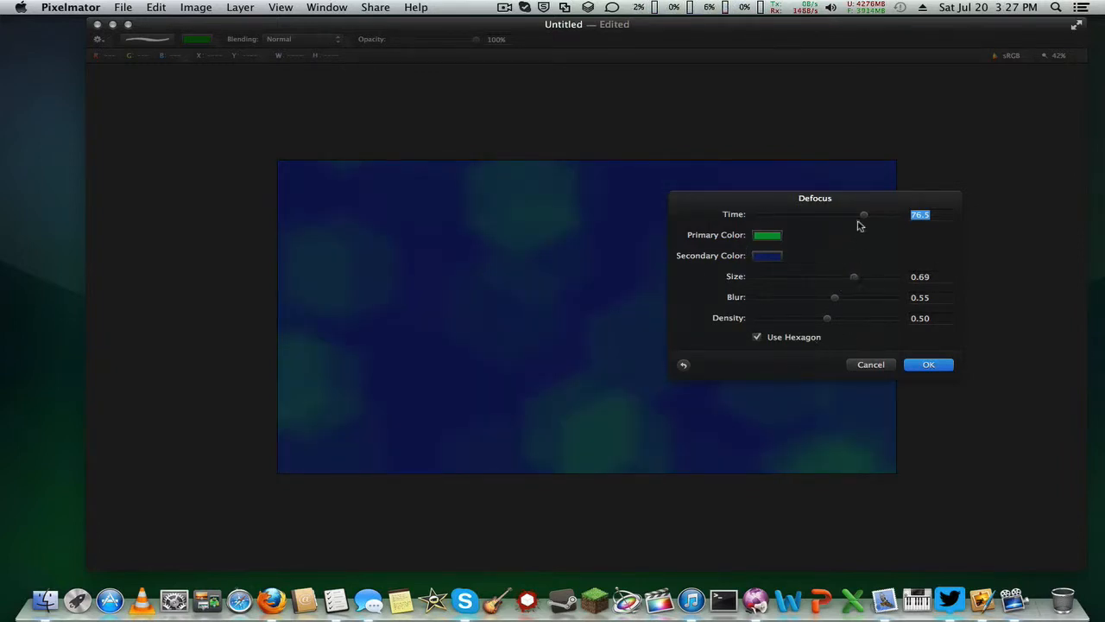
drag(851, 278, 879, 278)
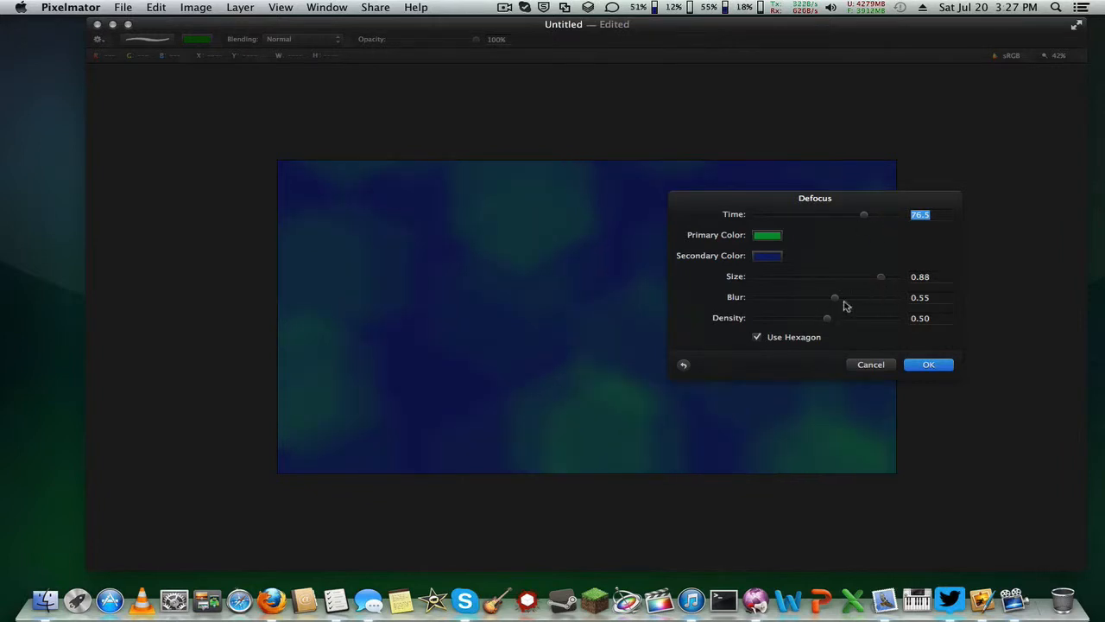
drag(827, 317, 802, 321)
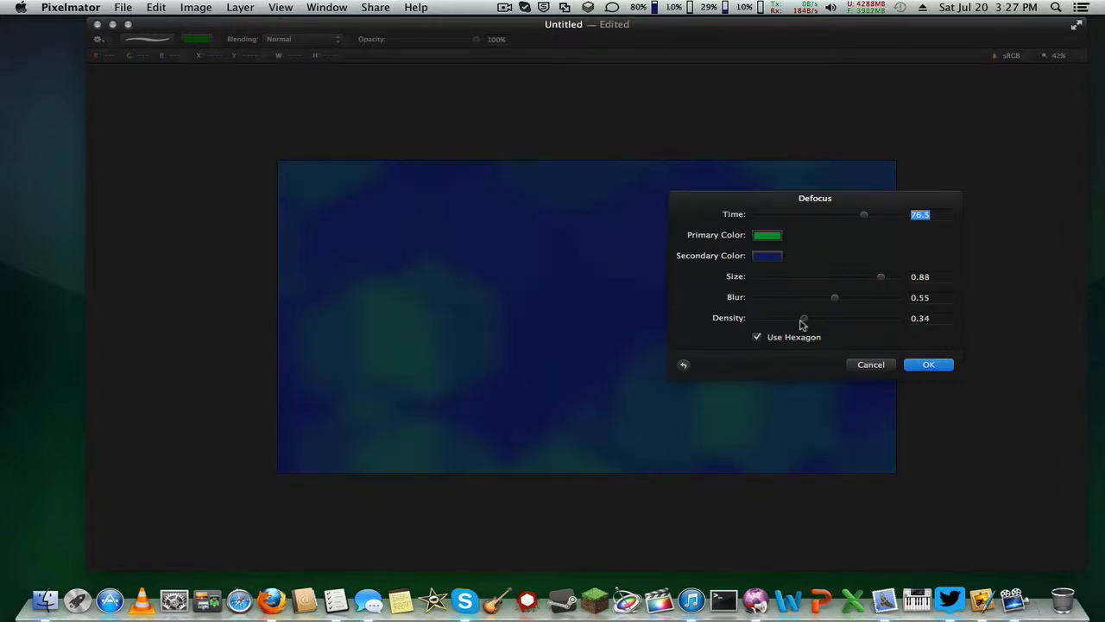
click(928, 364)
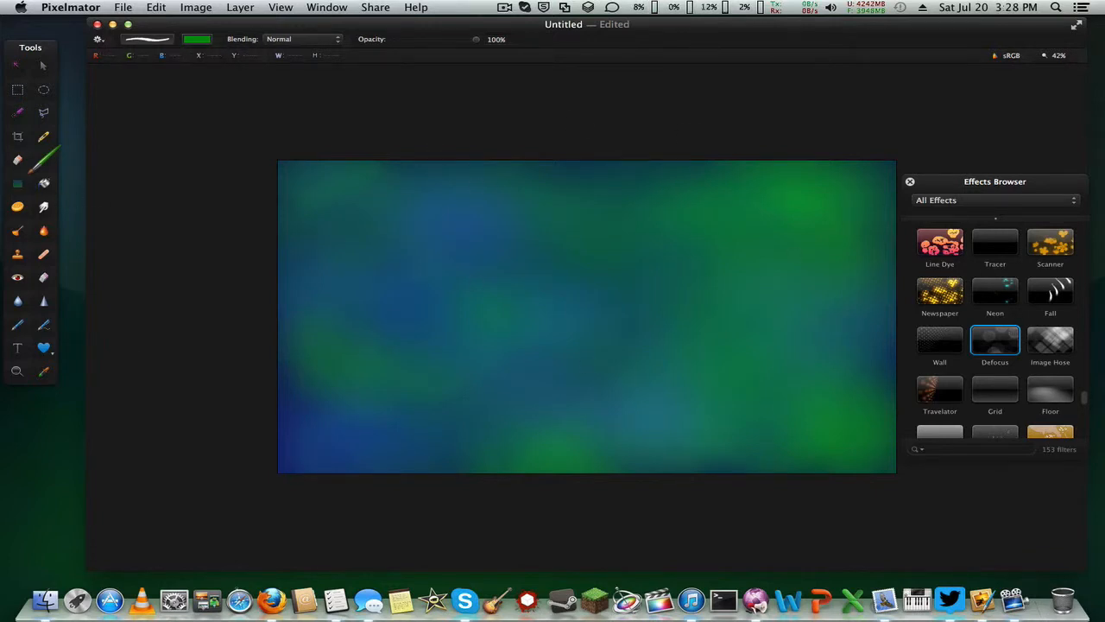
- Add another new layer and apply the Image Hose effect to it with size 0.50 and blur 1.00
key(super+shift+n)
scroll(1048, 366, down, 1)
scroll(1048, 366, down, 1)
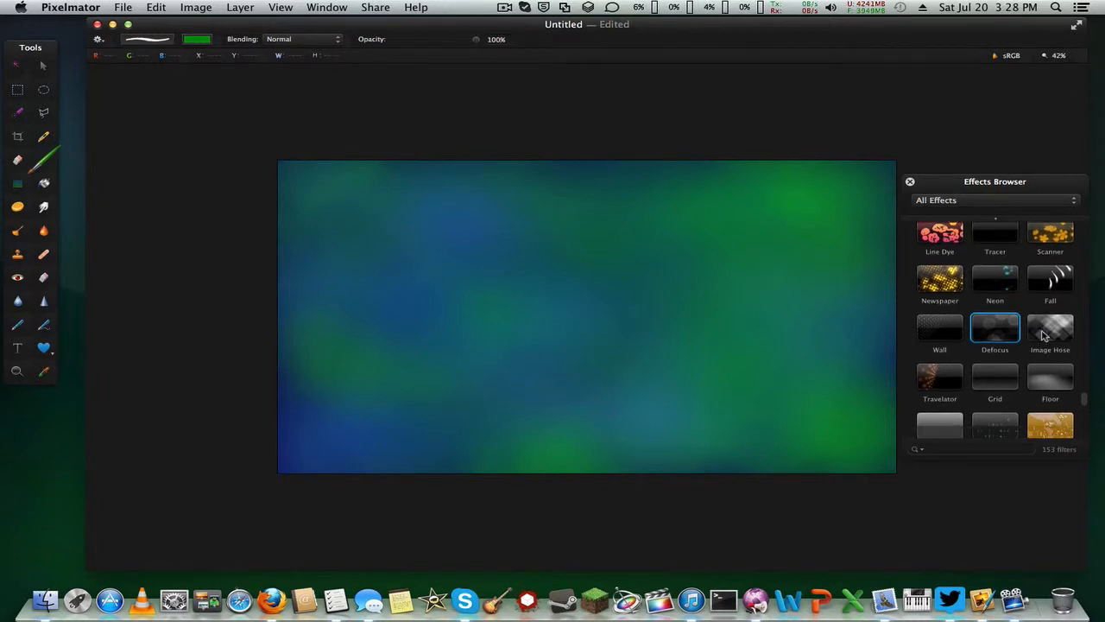
click(936, 332)
click(1008, 380)
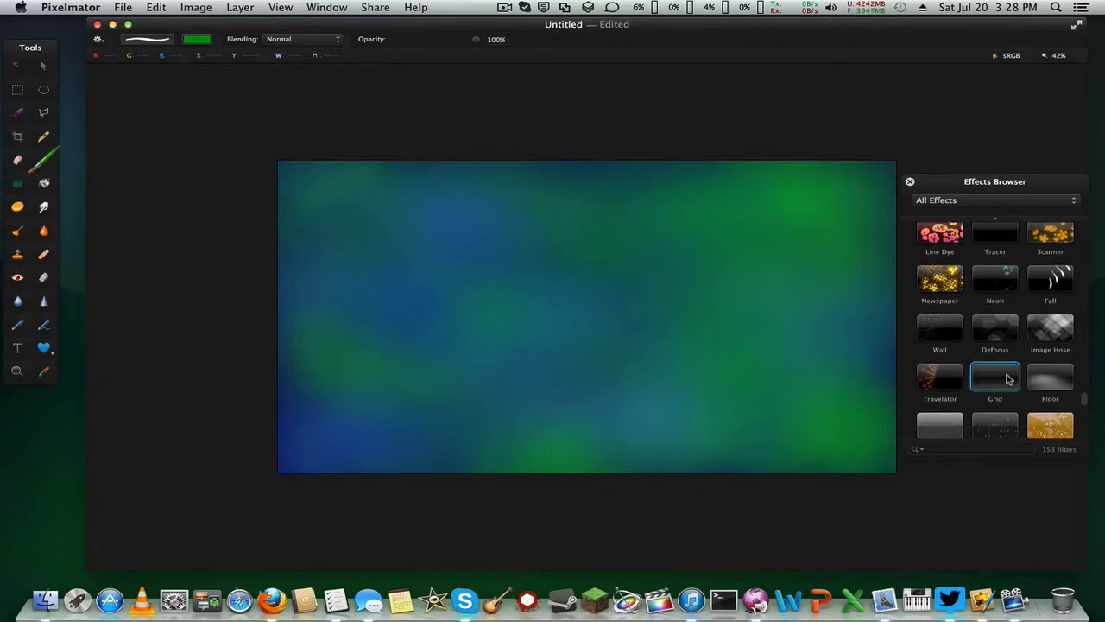
scroll(1008, 380, up, 5)
scroll(1008, 380, down, 4)
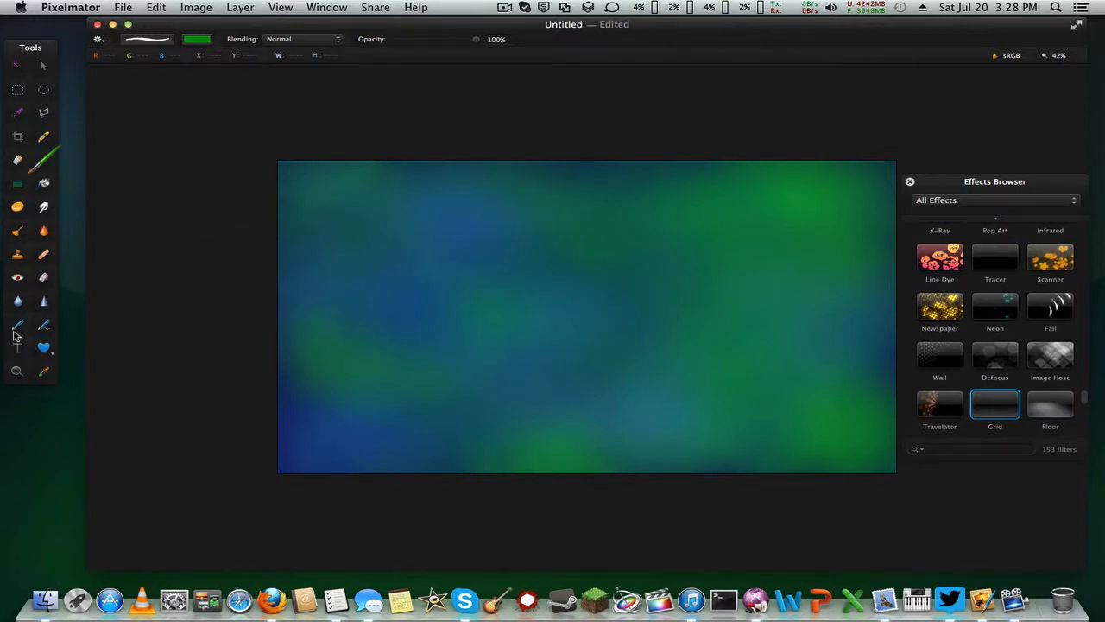
double_click(1036, 356)
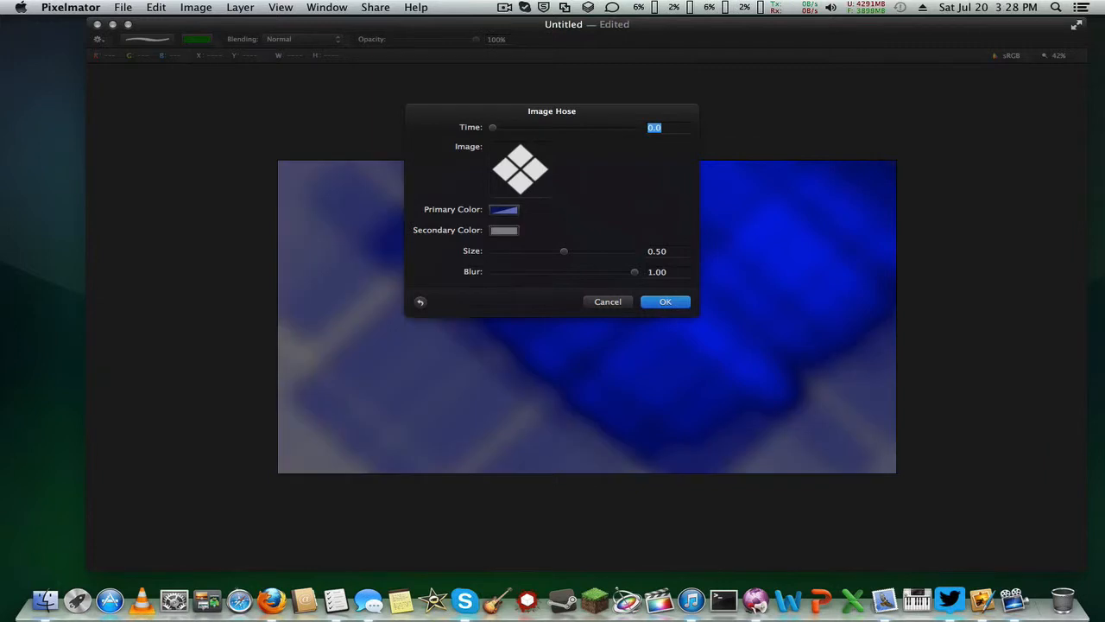
click(688, 302)
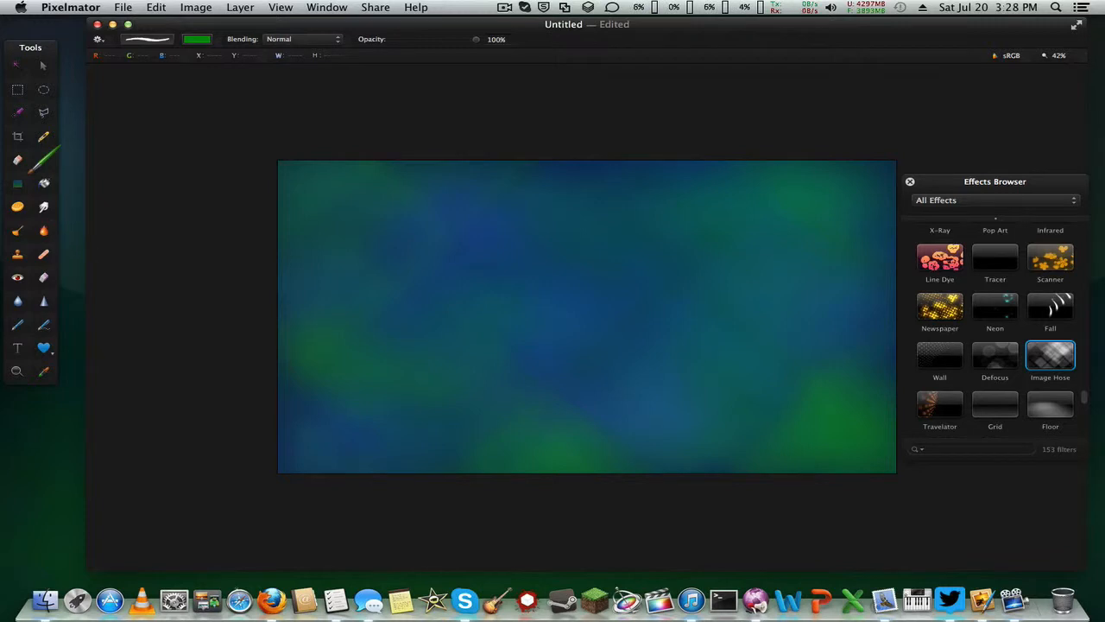
- Show the layer list and delete the background gradient layer
key(super+l)
scroll(867, 341, down, 1)
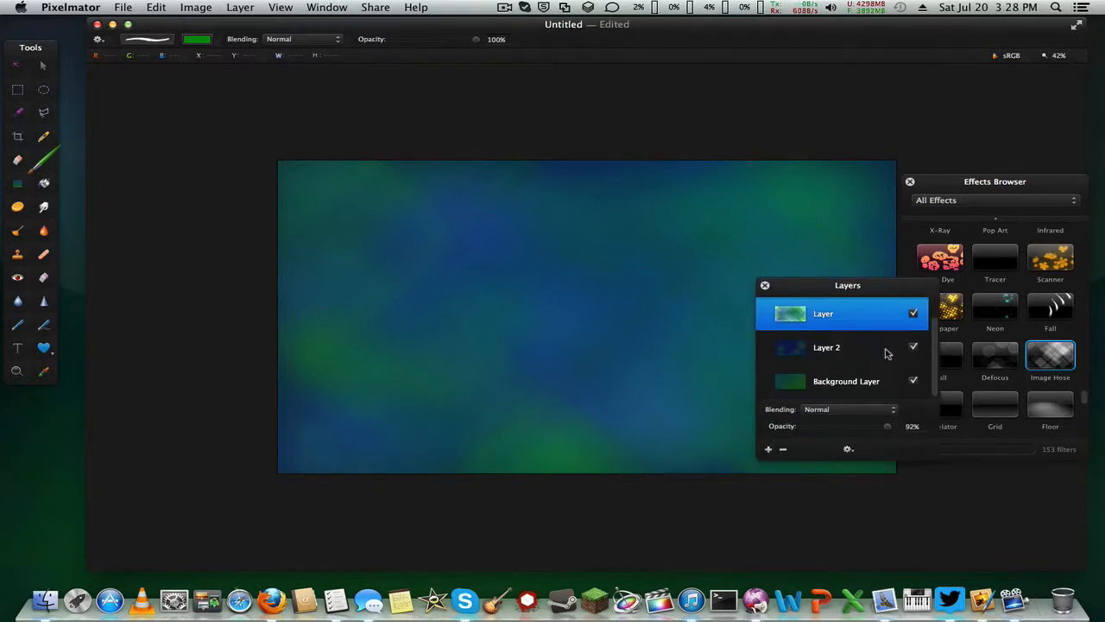
click(815, 347)
click(837, 380)
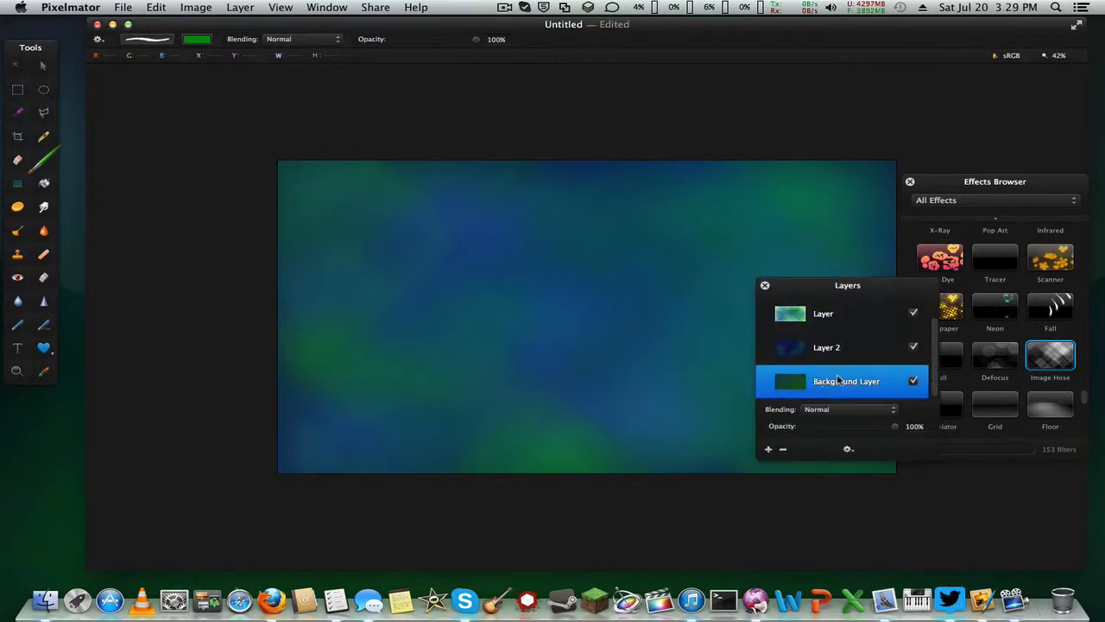
key(Delete)
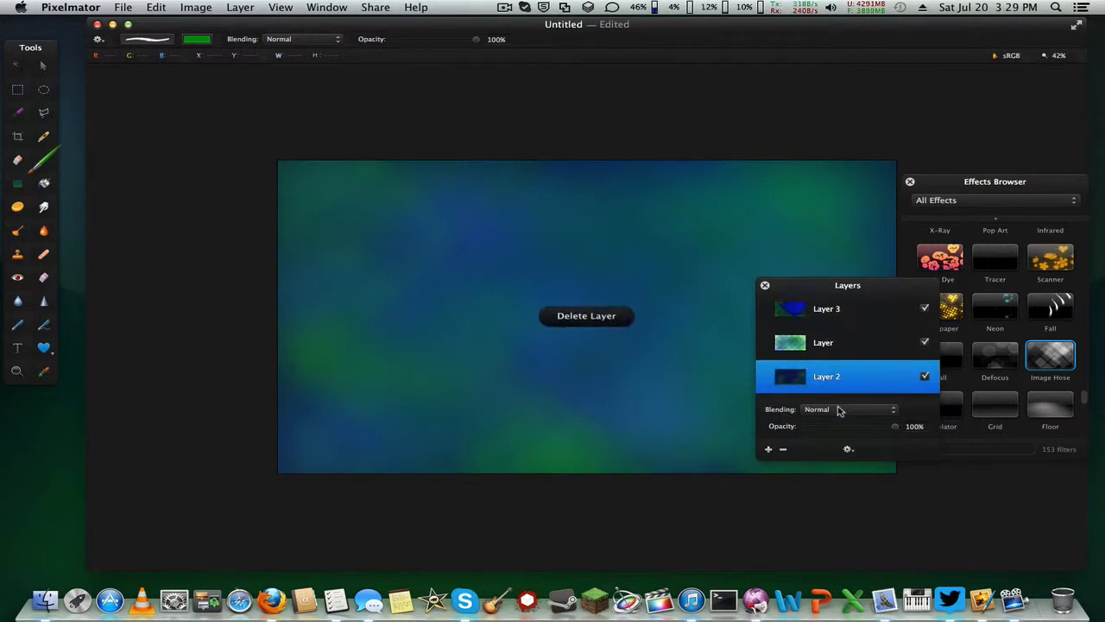
- Hide the layer list and add a full-width text box across the middle of the canvas reading "EXAMPLE TEXT"
key(super+2)
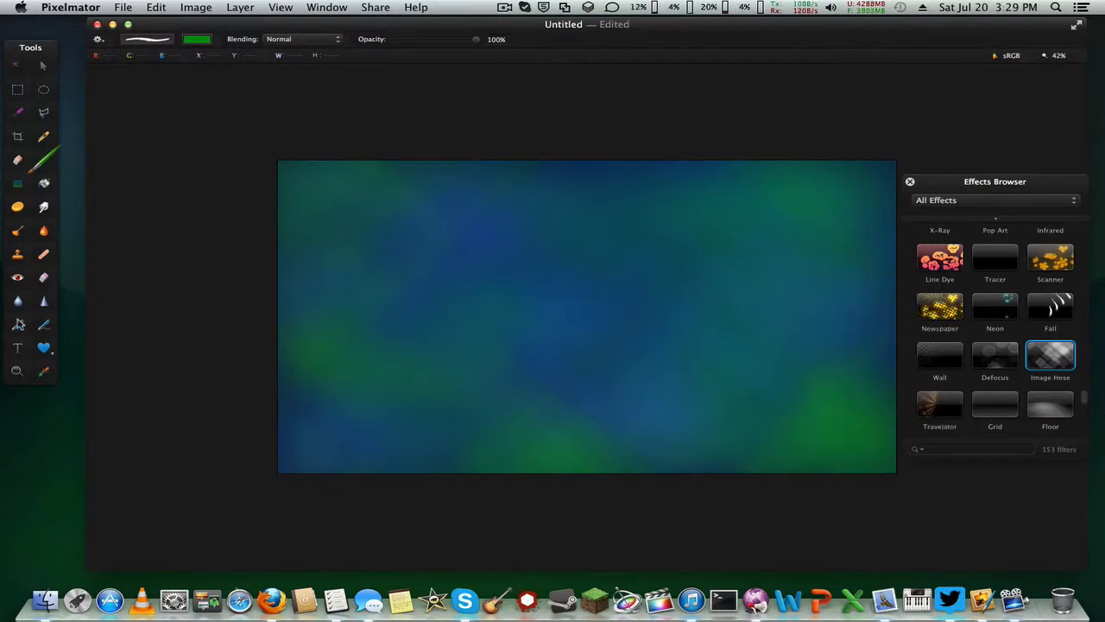
click(17, 348)
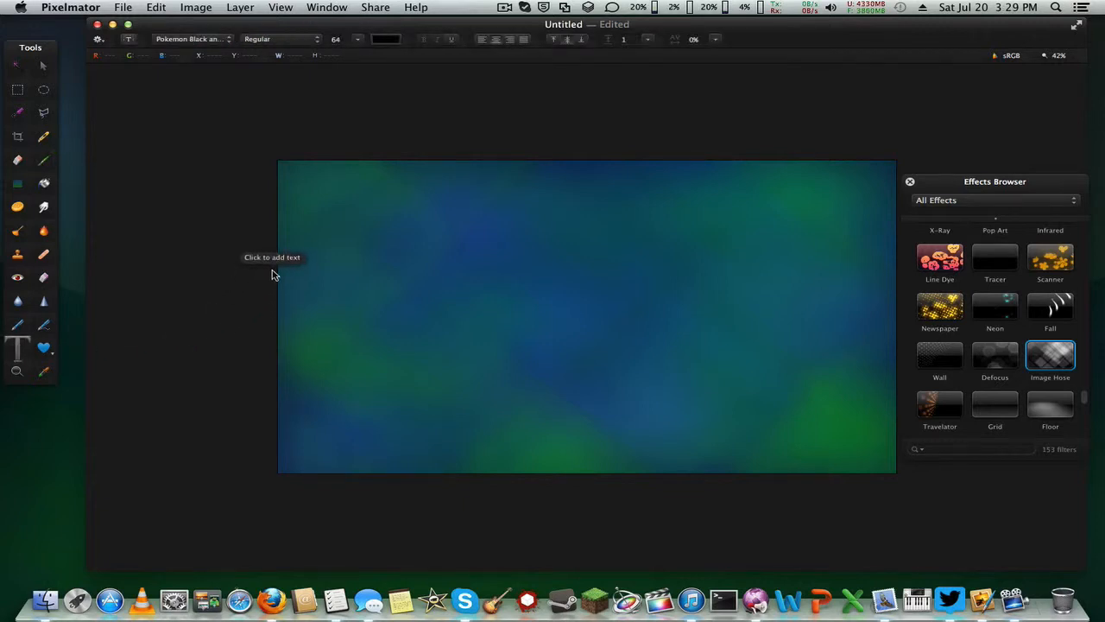
drag(278, 270, 822, 357)
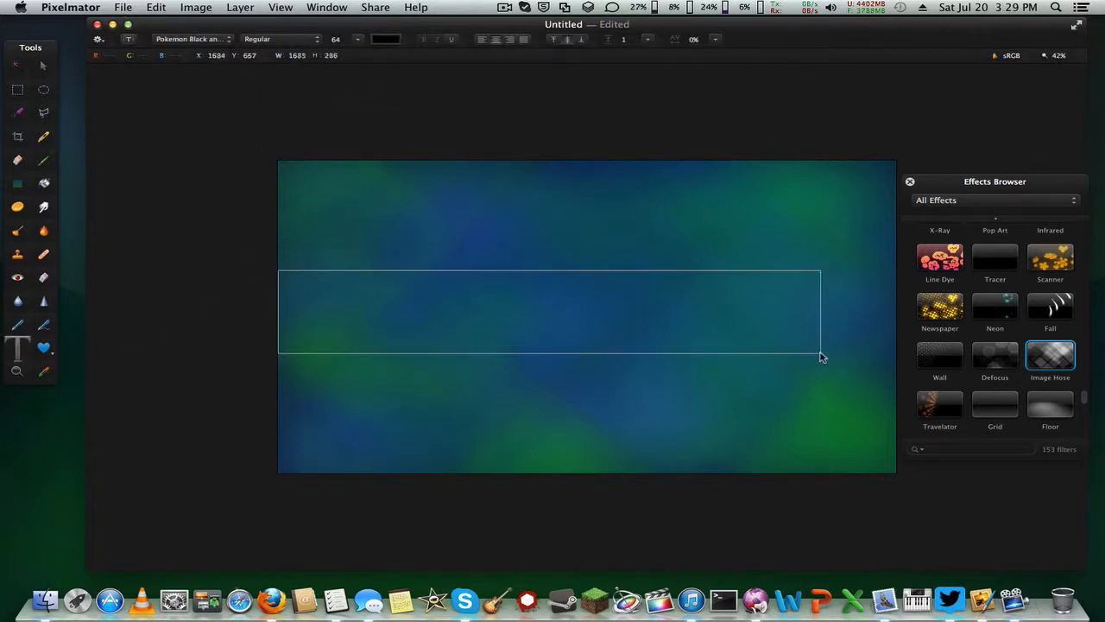
key(Escape)
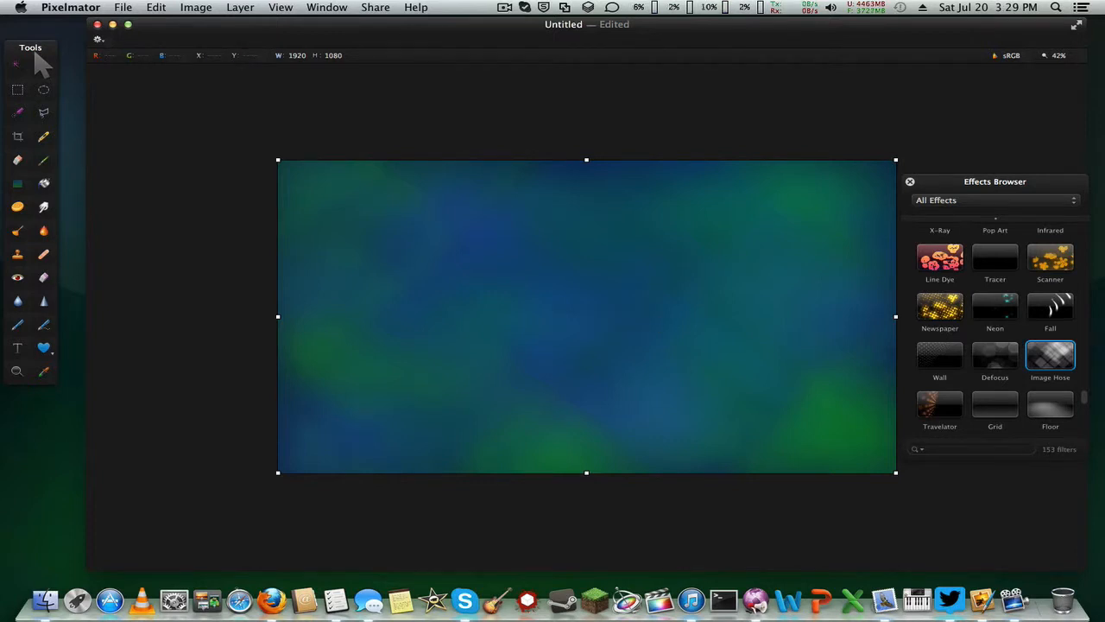
key(super+z)
double_click(611, 306)
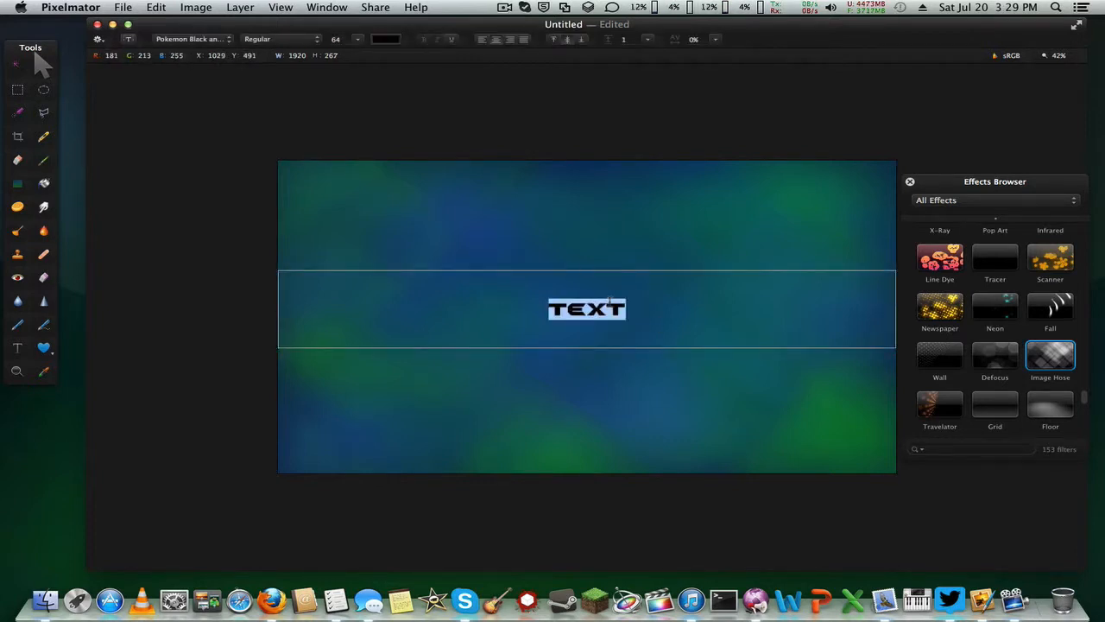
key(BackSpace)
text(EXAMPLE TEXT)
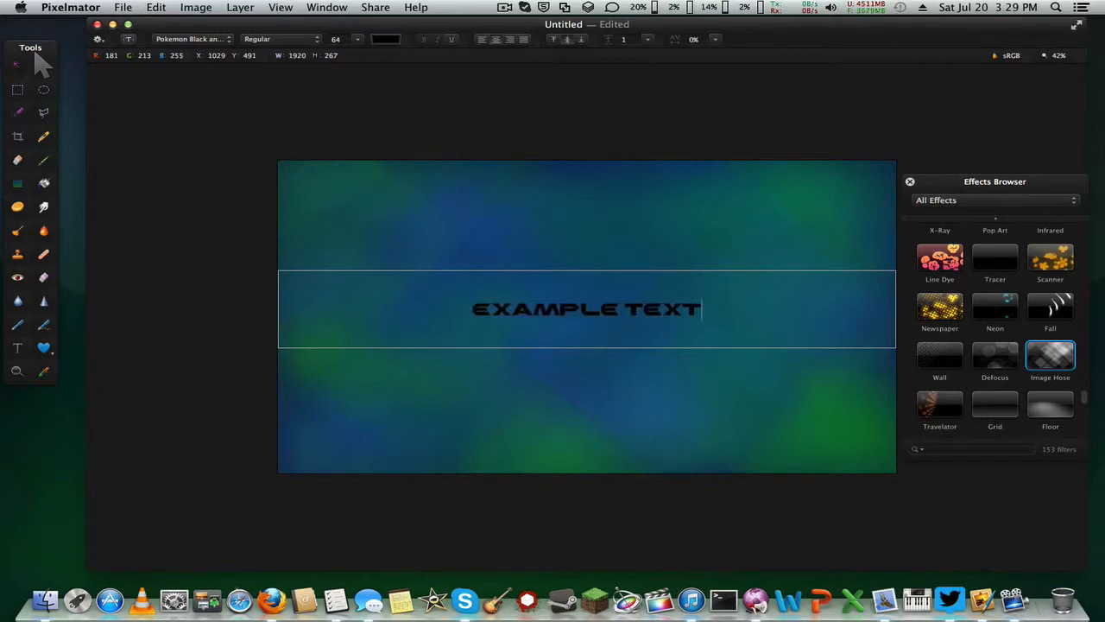
click(691, 232)
click(697, 335)
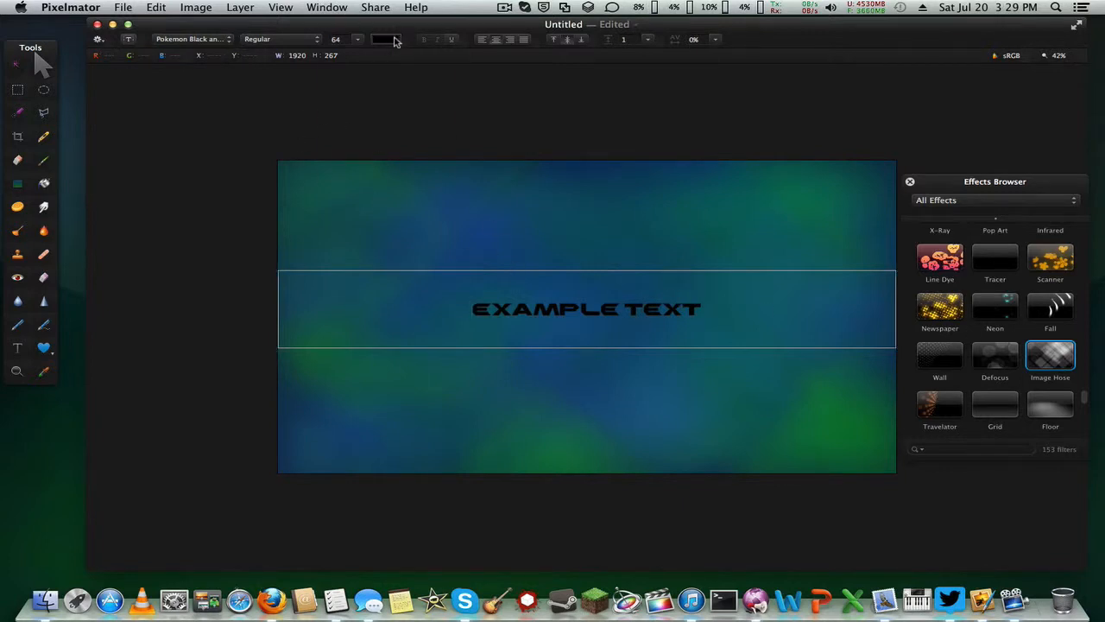
- Show the layer list and convert the example text layer into a shape
click(387, 40)
click(715, 291)
key(super+l)
right_click(794, 404)
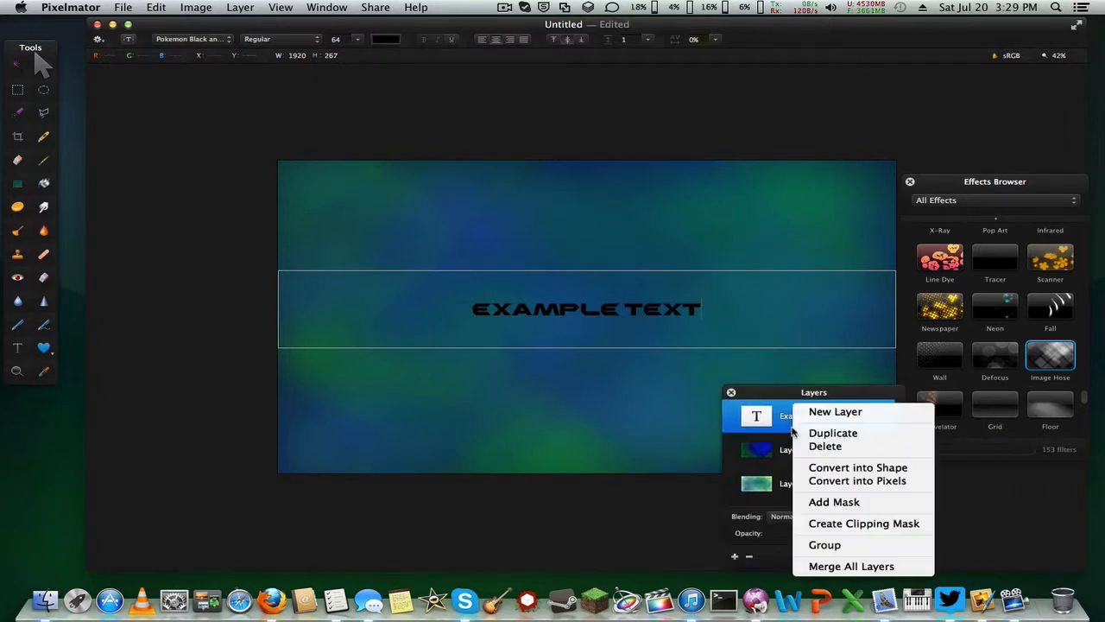
click(864, 472)
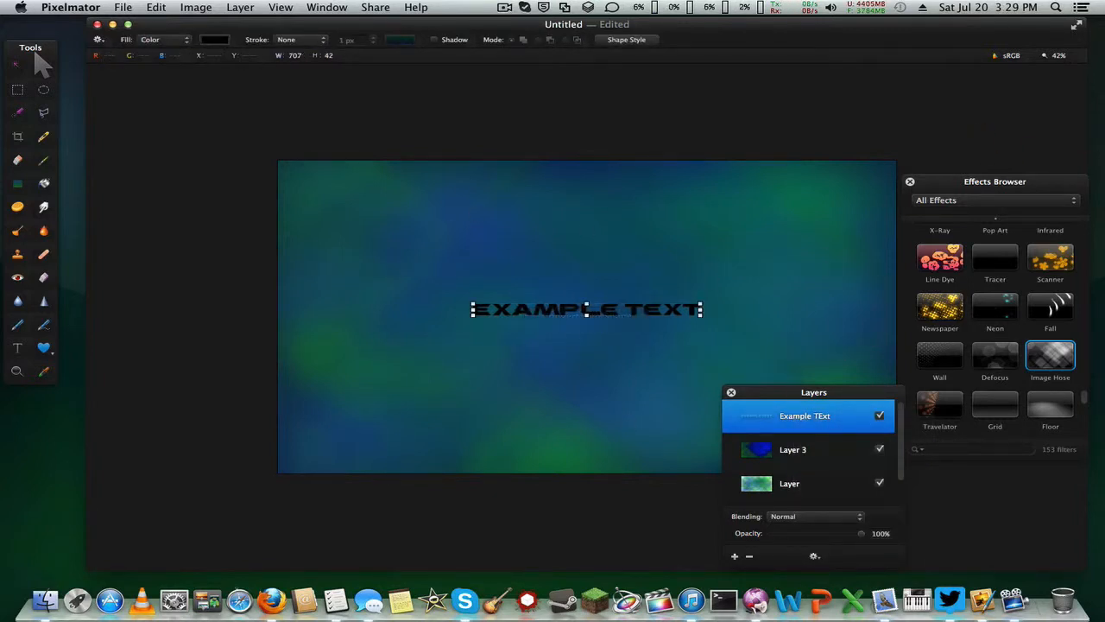
- Open the shape style settings for the text shape and change its fill to Gradient
click(626, 39)
click(604, 228)
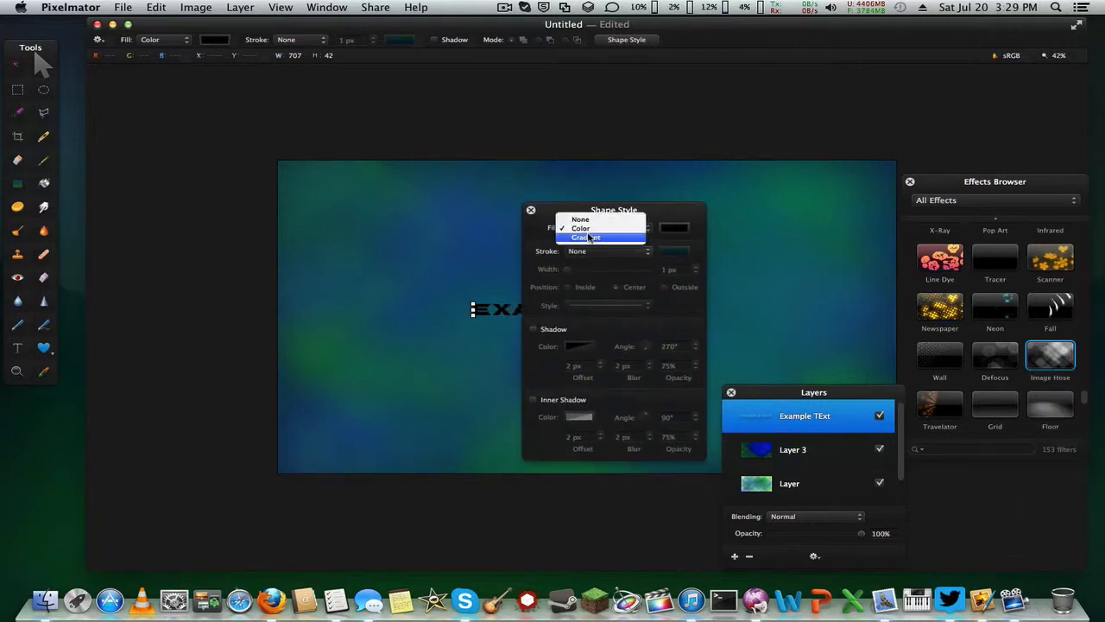
click(592, 238)
drag(590, 216, 834, 216)
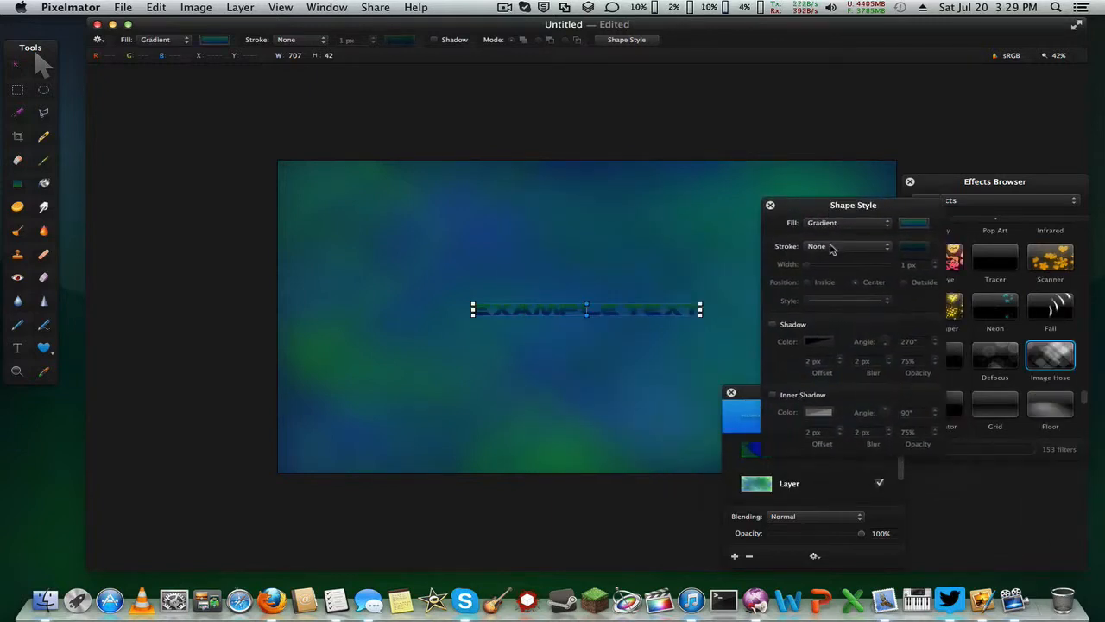
- Enable both Shadow and Inner Shadow on the text shape and close the shape style settings
click(834, 247)
click(834, 372)
click(786, 327)
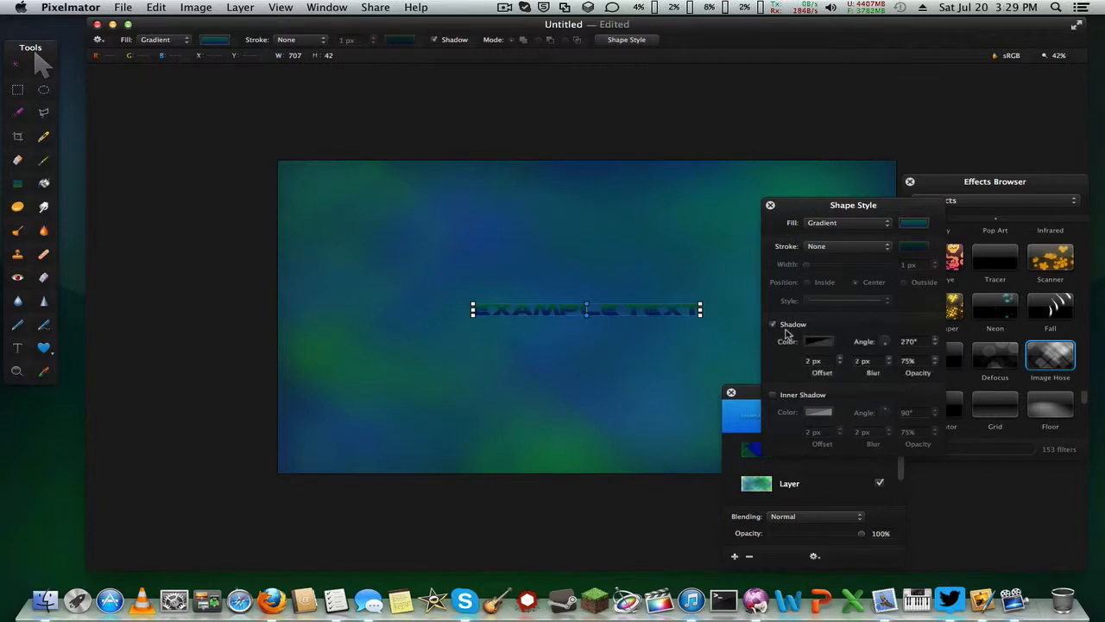
click(786, 326)
click(787, 396)
click(785, 327)
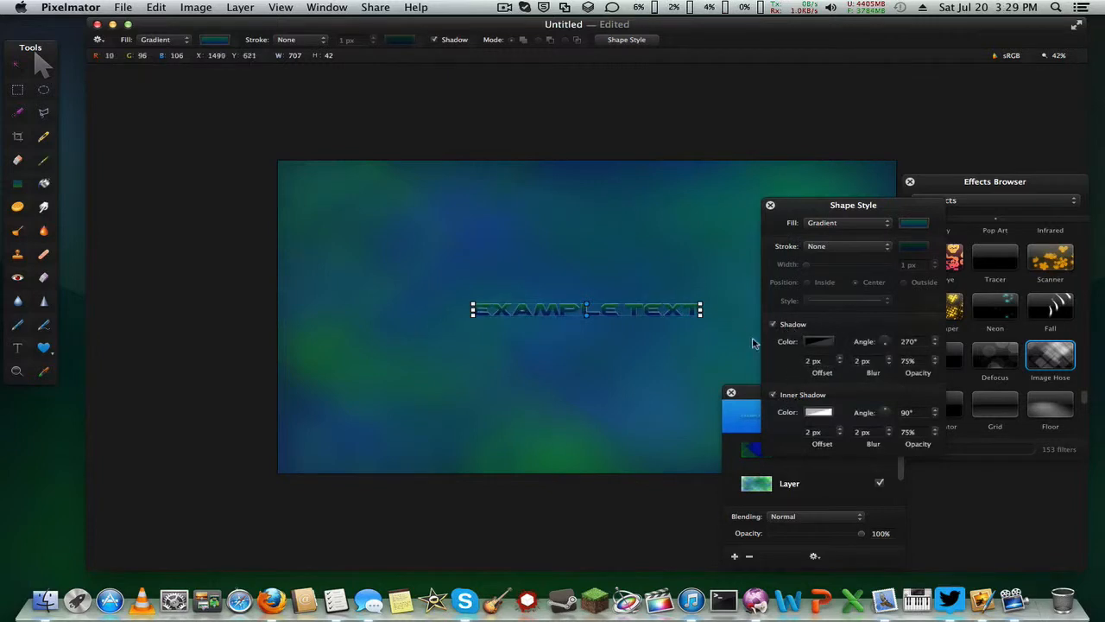
click(770, 206)
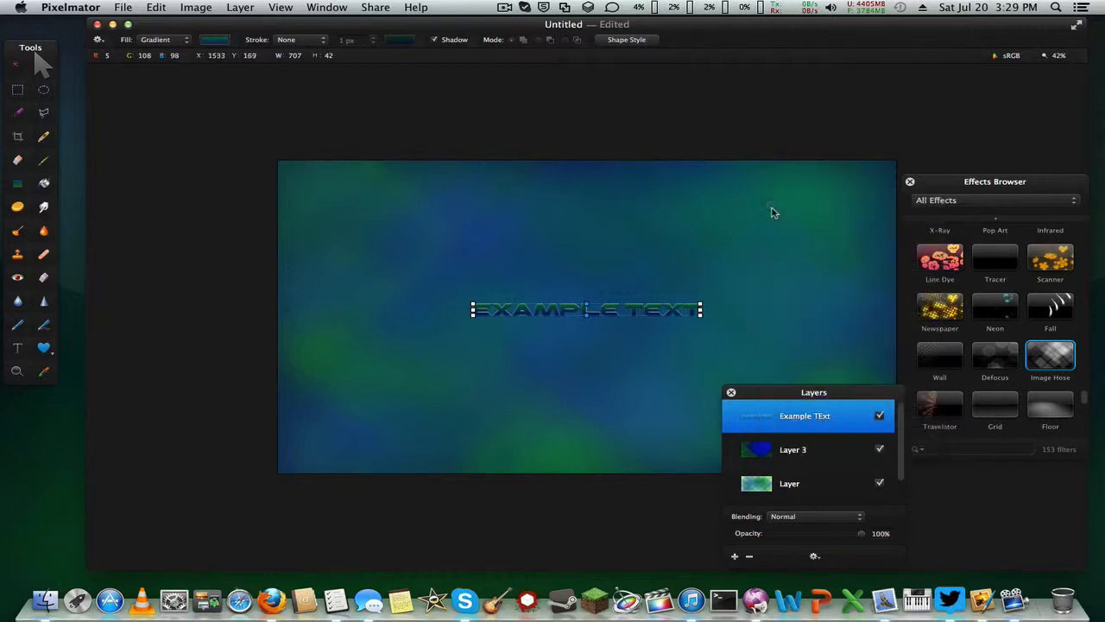
- Select Layer 3 instead of the text shape and move the layer list off the canvas
click(464, 281)
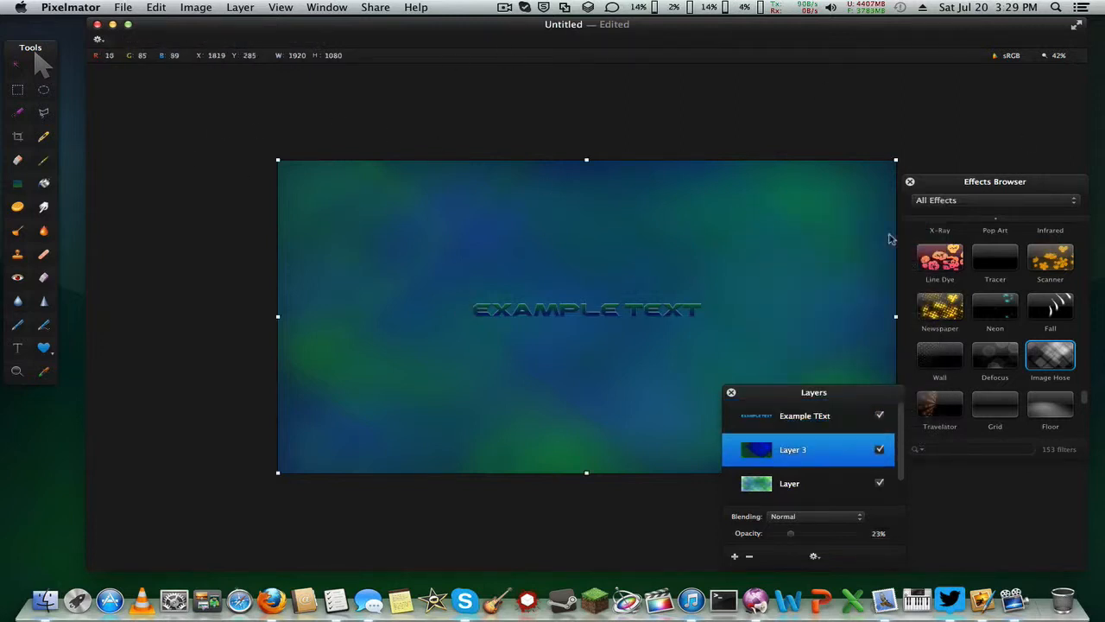
click(672, 308)
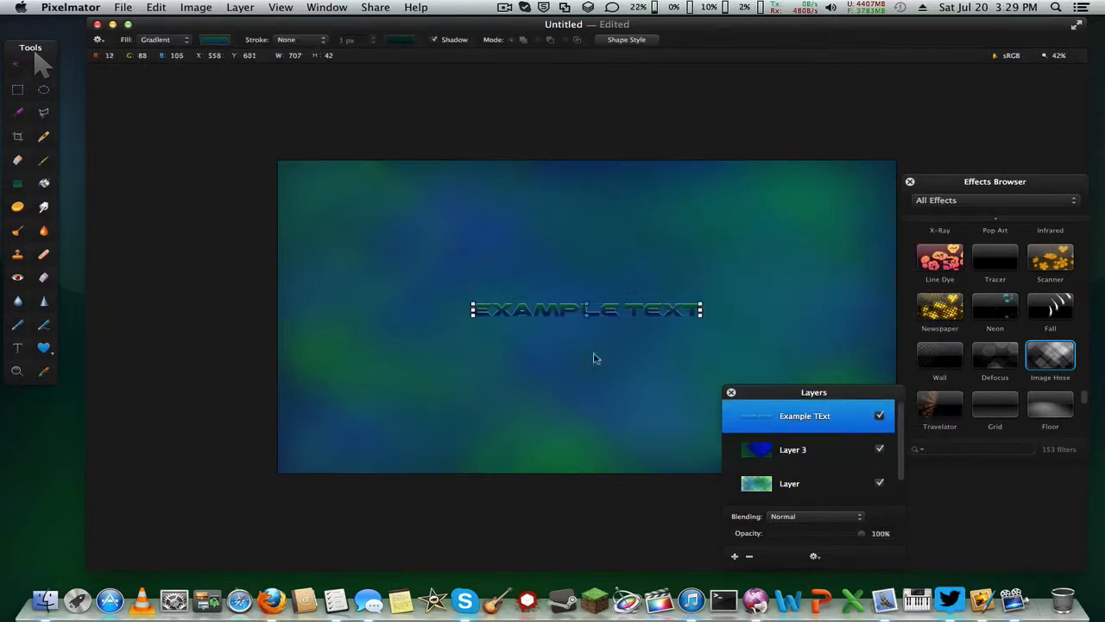
click(552, 240)
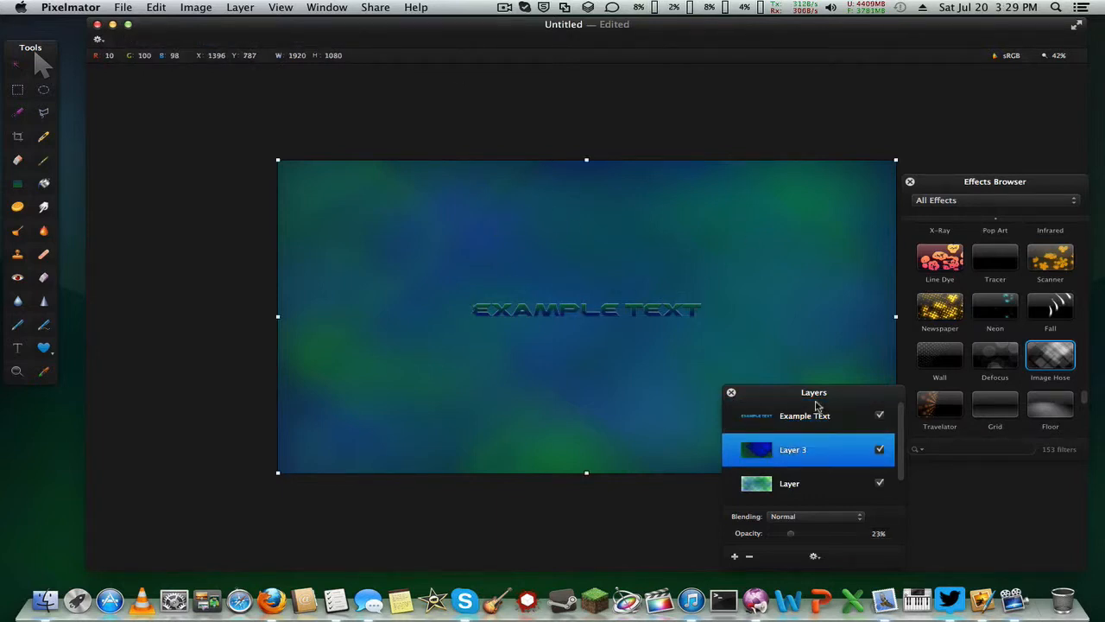
drag(835, 411, 803, 435)
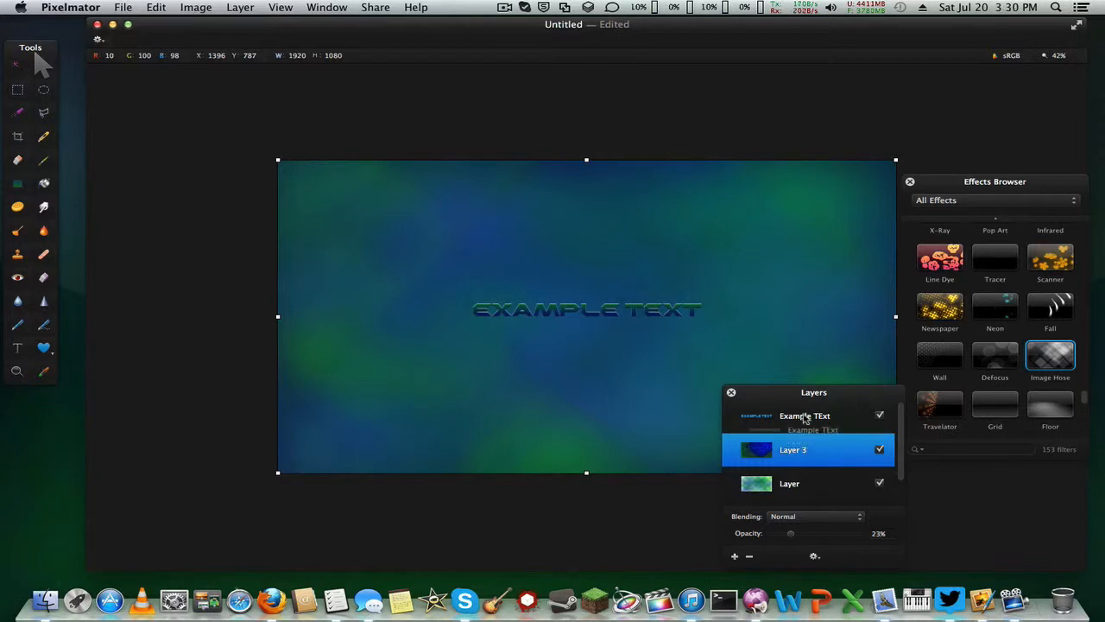
drag(809, 392, 984, 288)
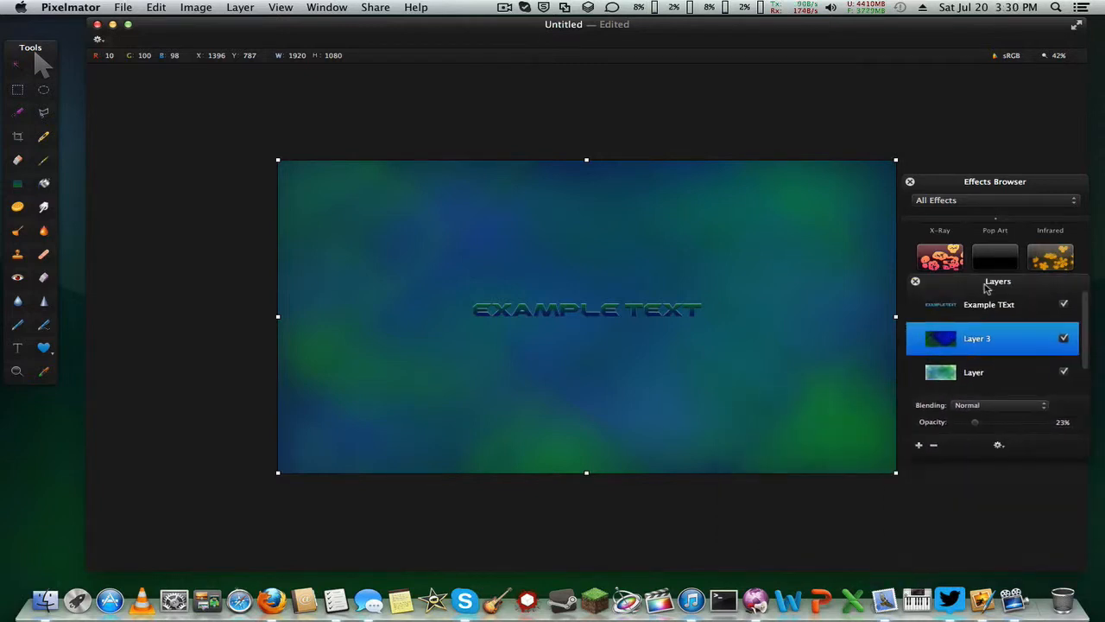